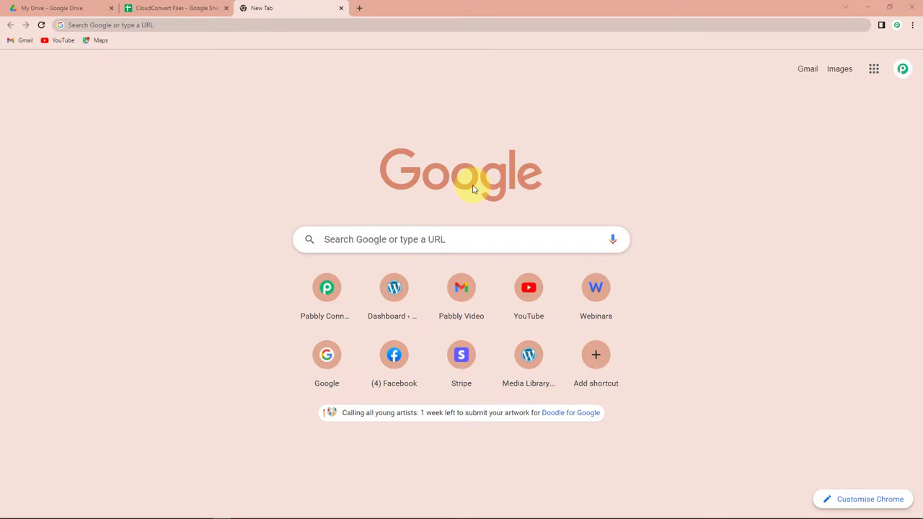
# Go to the Pabbly Connect site at pabbly.com/connect and access the Pabbly Connect dashboard from the account's apps
pyautogui.click(197, 24)
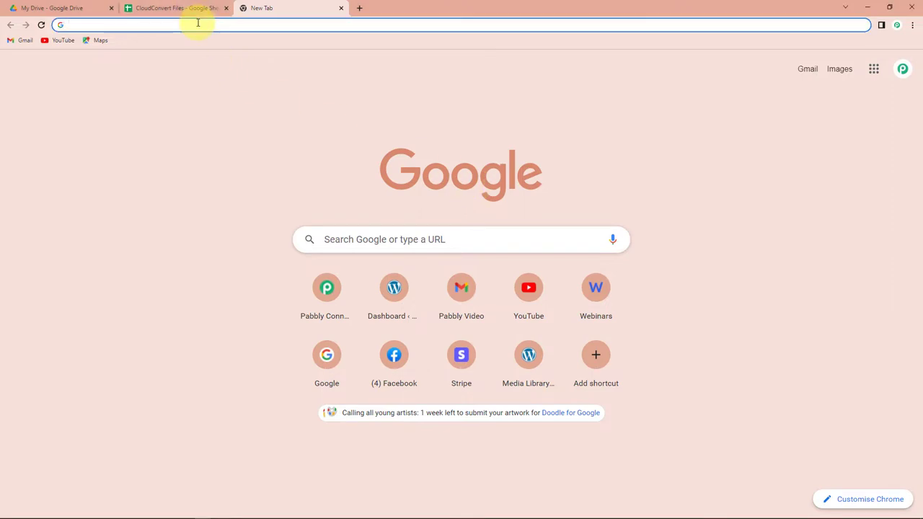
pyautogui.write('pabbly')
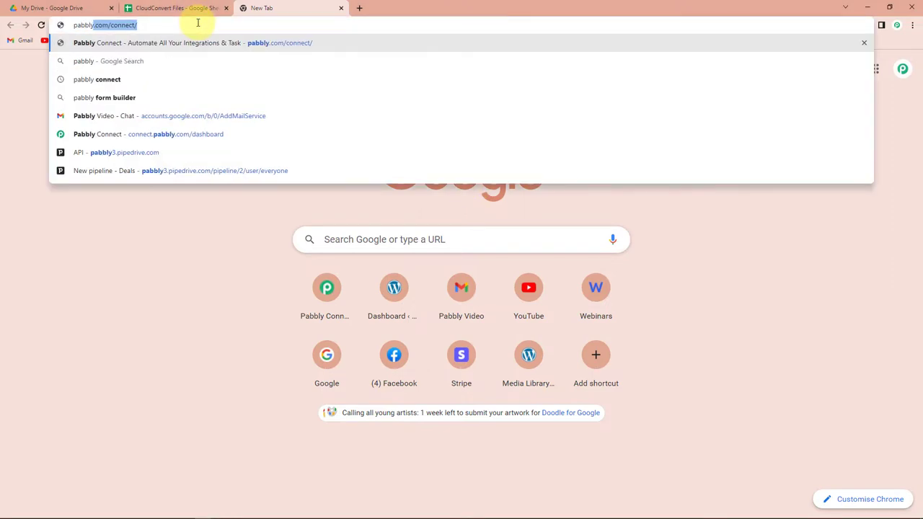
pyautogui.press('Return')
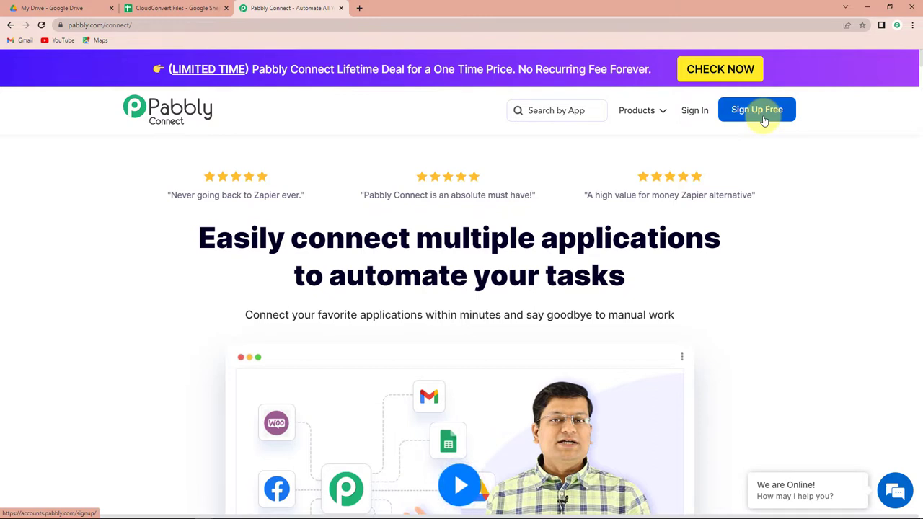
pyautogui.click(765, 122)
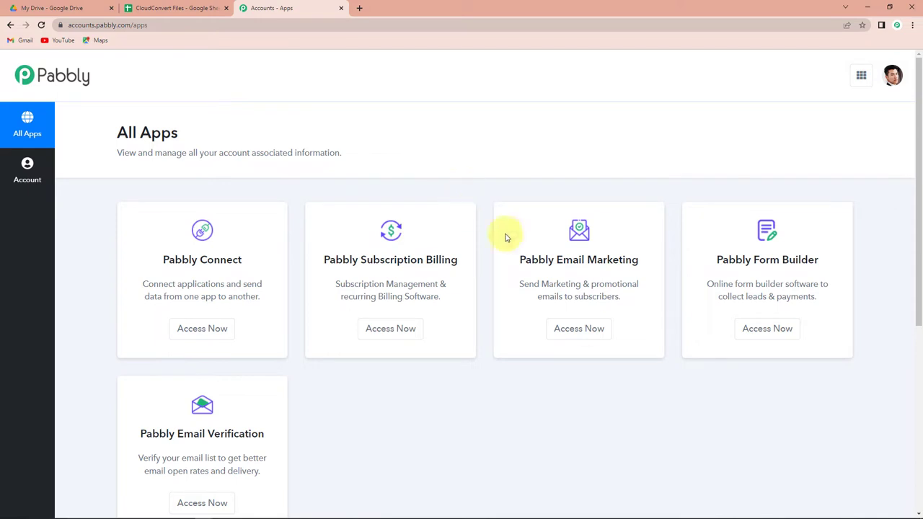
pyautogui.click(202, 332)
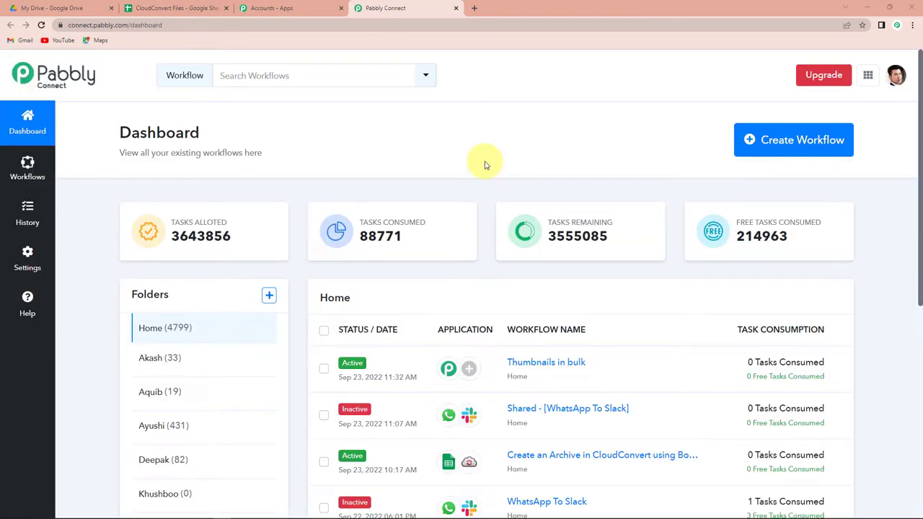
# Create a new workflow named "CloudConvert to Google Drive Integration"
pyautogui.click(821, 153)
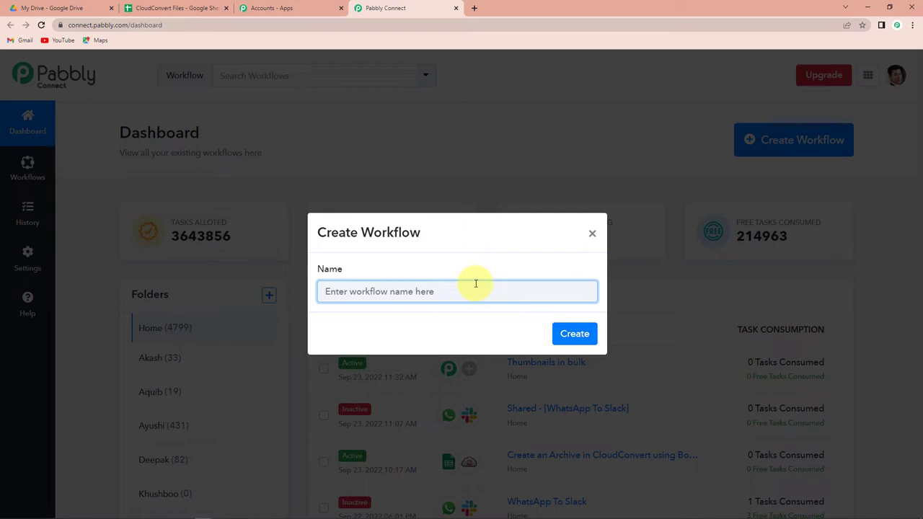
pyautogui.write('Clo')
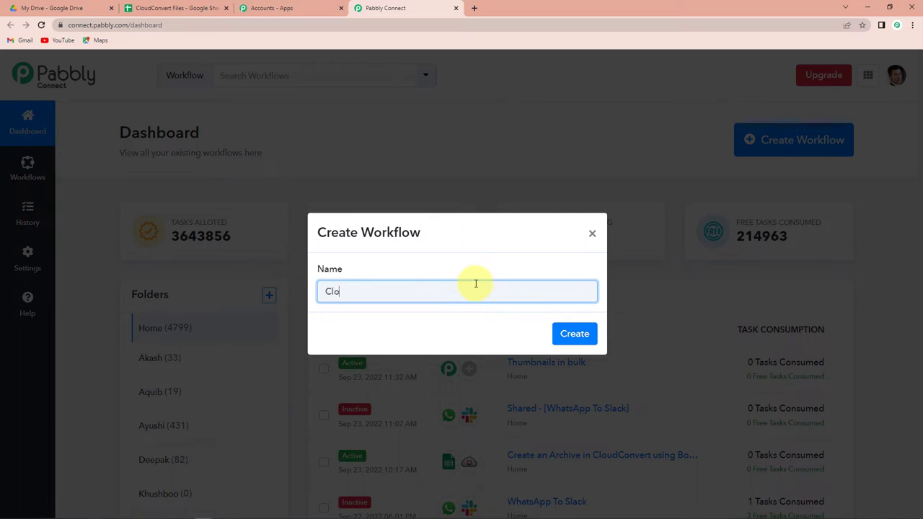
pyautogui.write('udConvert to GoogleD')
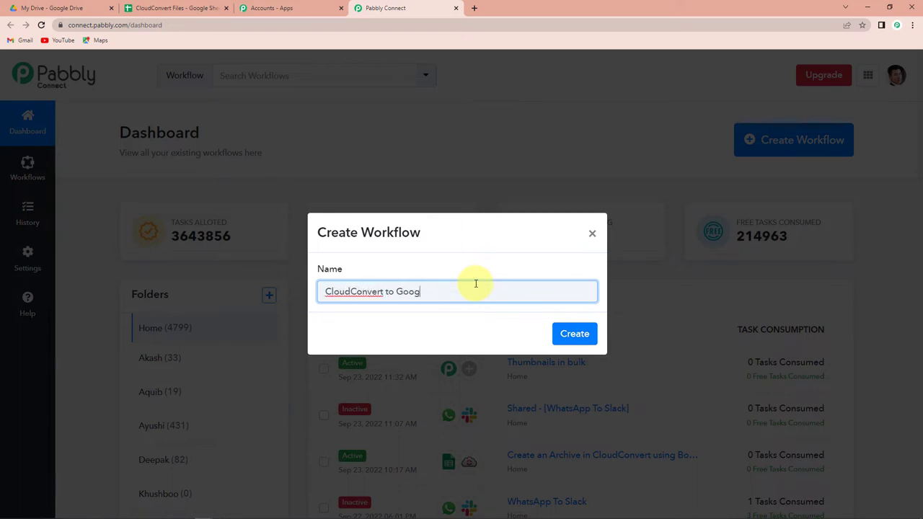
pyautogui.press('BackSpace')
pyautogui.write('Drive Integration')
pyautogui.click(560, 332)
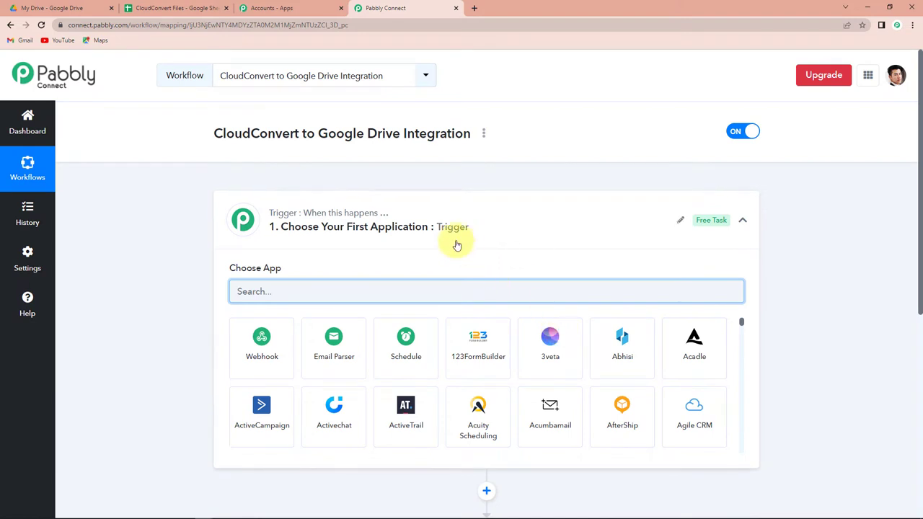
# Set the workflow's trigger to Google Sheets with the event New or Updated Spreadsheet Row
pyautogui.scroll(-2, 462, 267)
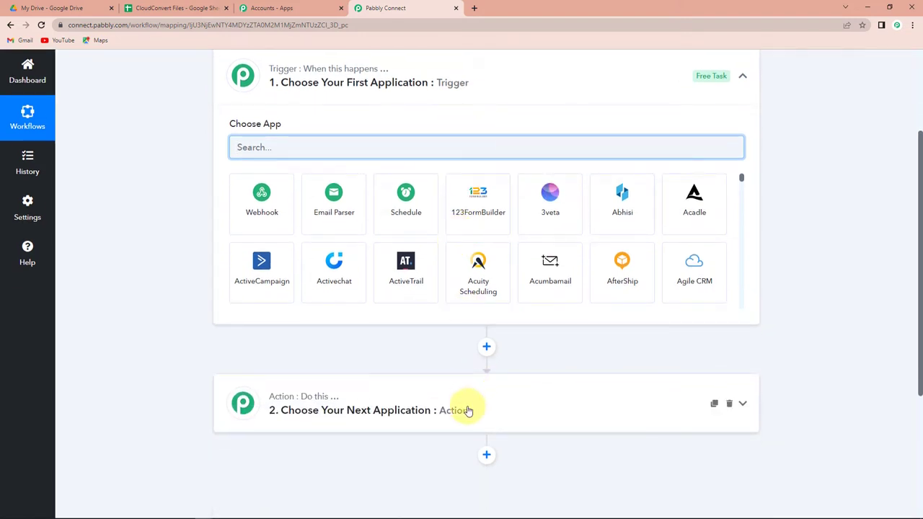
pyautogui.scroll(1, 439, 264)
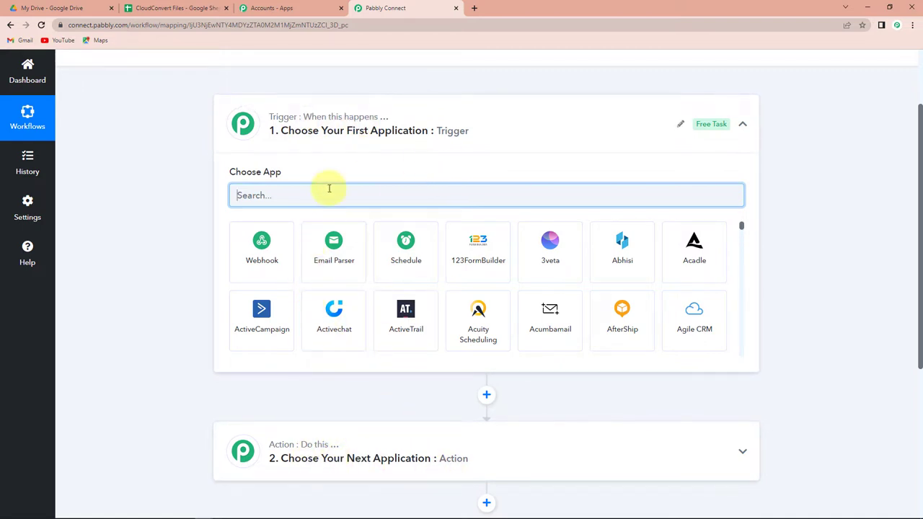
pyautogui.write('goo')
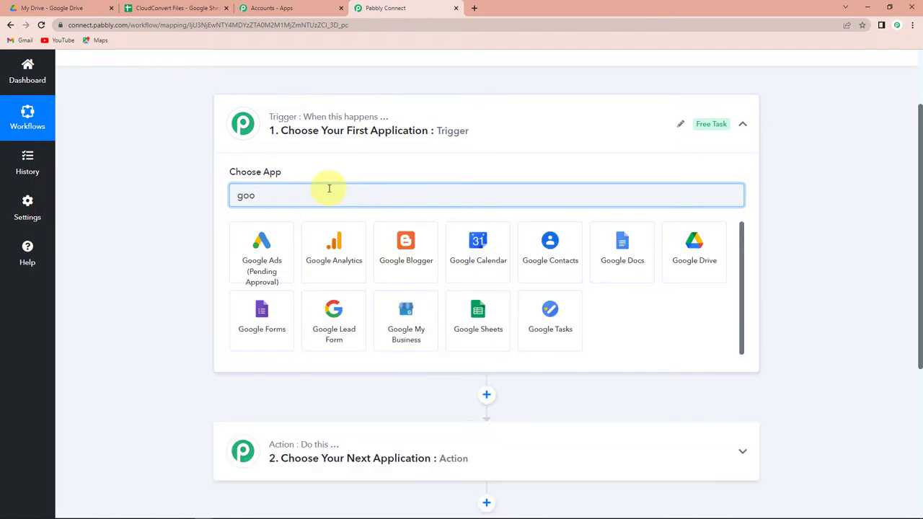
pyautogui.write('gl')
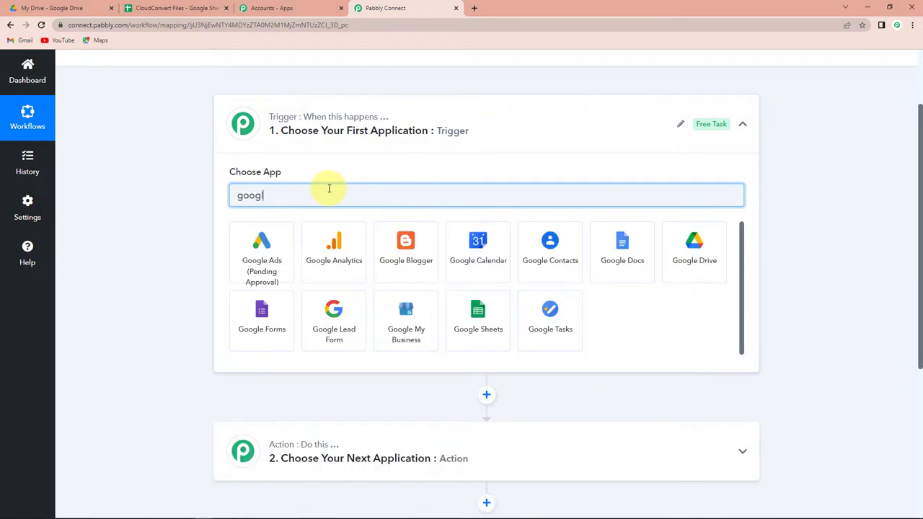
pyautogui.click(475, 312)
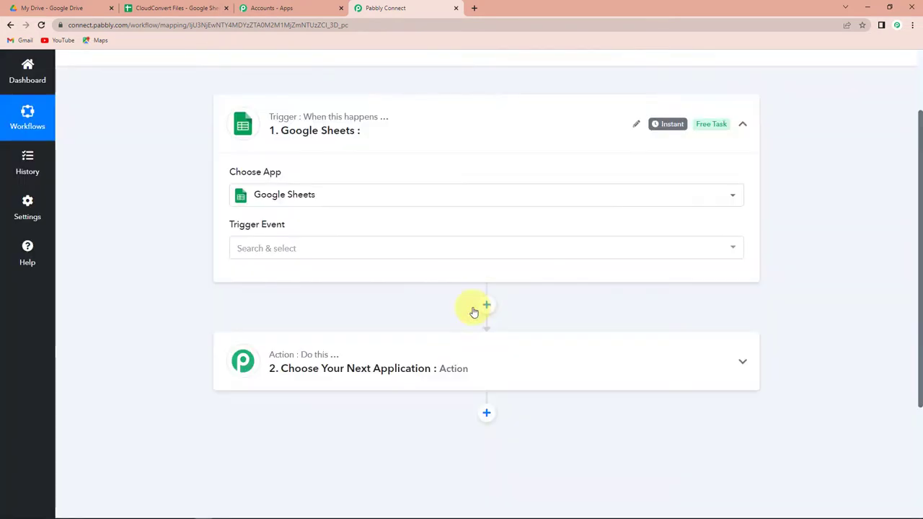
pyautogui.moveTo(278, 228)
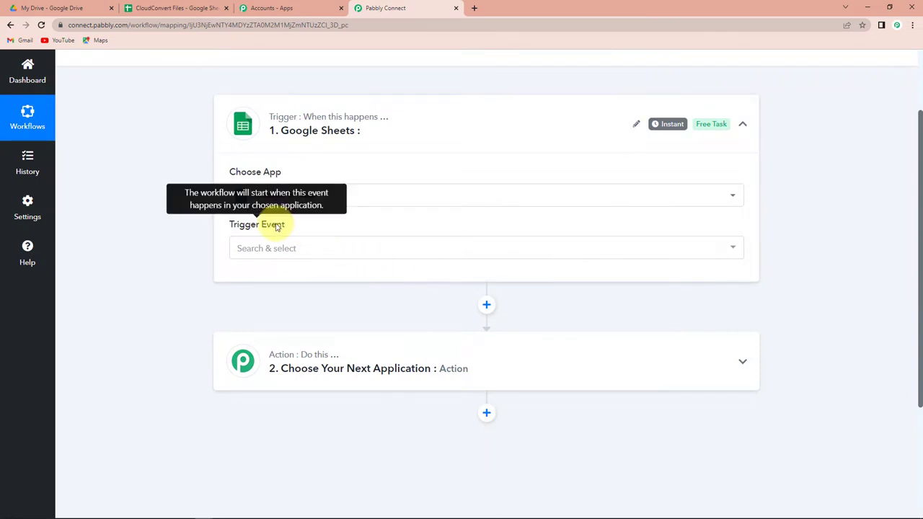
pyautogui.click(274, 251)
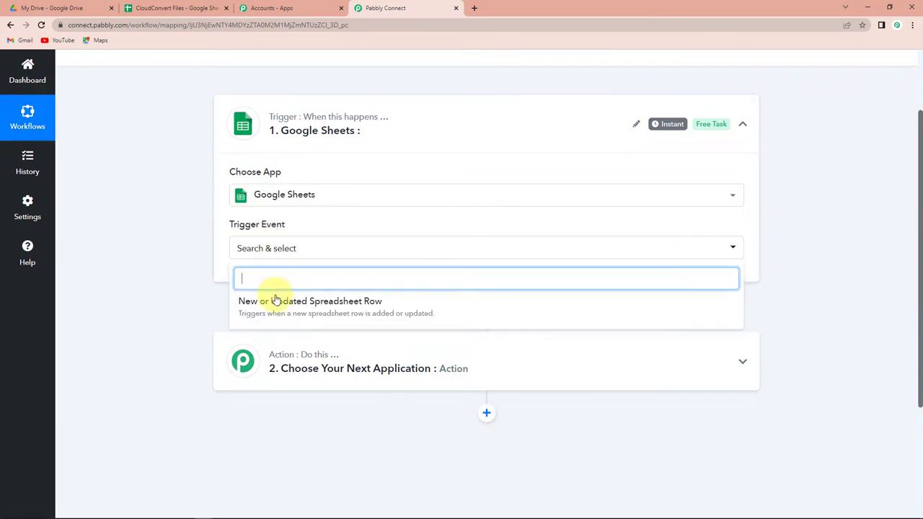
pyautogui.click(268, 306)
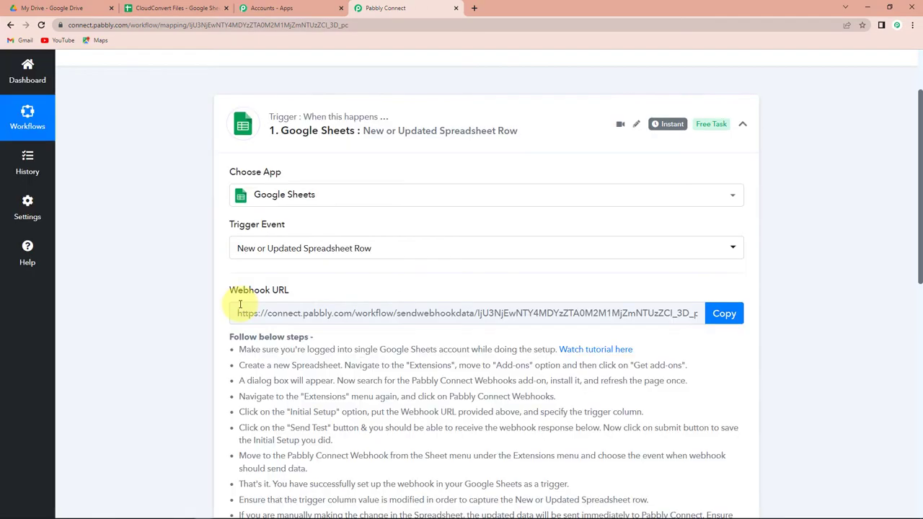
# Copy the Google Sheets trigger's webhook URL and switch to the CloudConvert Files spreadsheet
pyautogui.scroll(-2, 240, 303)
pyautogui.moveTo(281, 204)
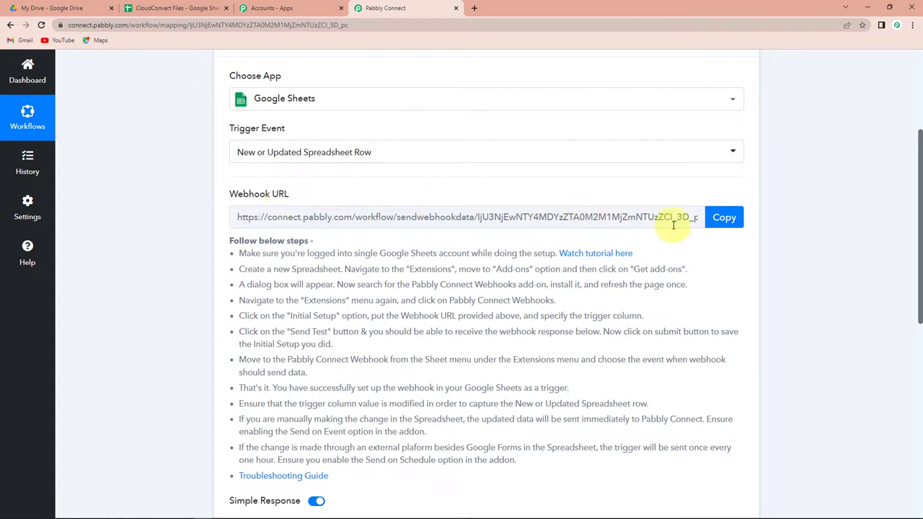
pyautogui.click(719, 218)
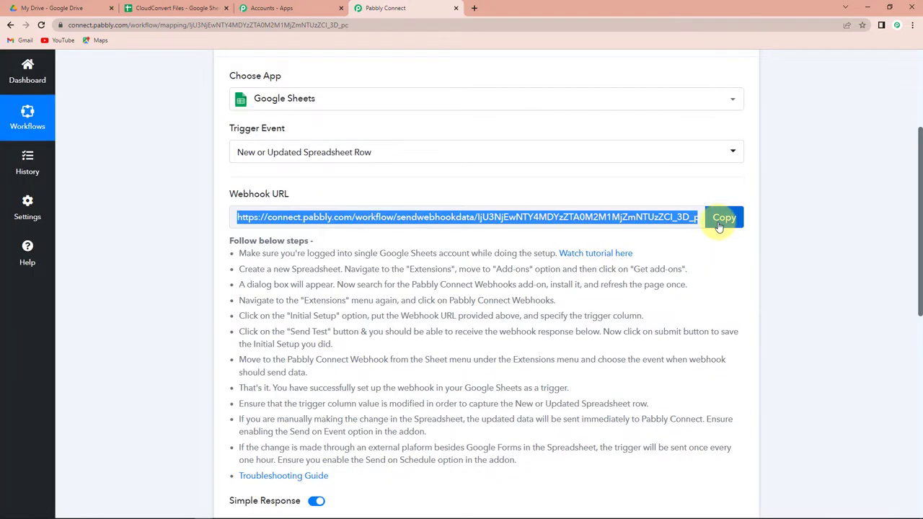
pyautogui.click(165, 9)
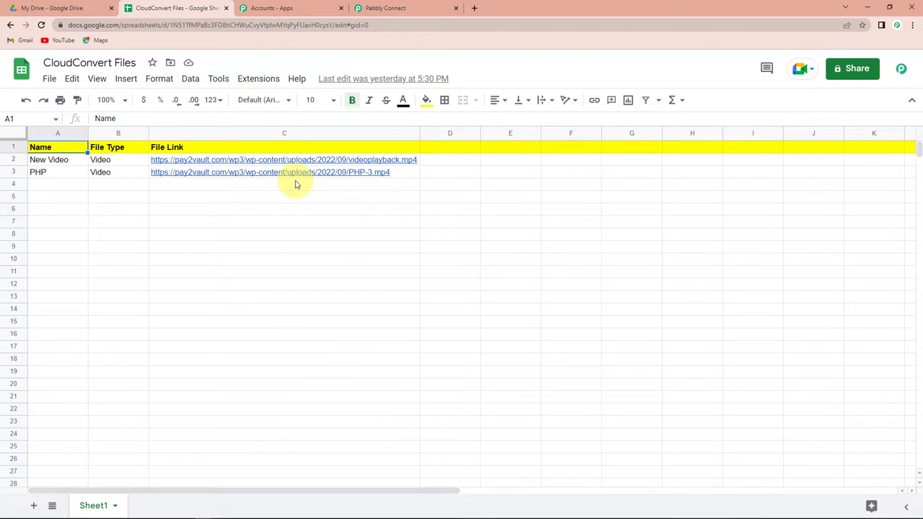
# Search the Google Workspace Marketplace for the Pabbly Connect Webhooks add-on, check its installation status and close the marketplace
pyautogui.click(260, 82)
pyautogui.moveTo(271, 106)
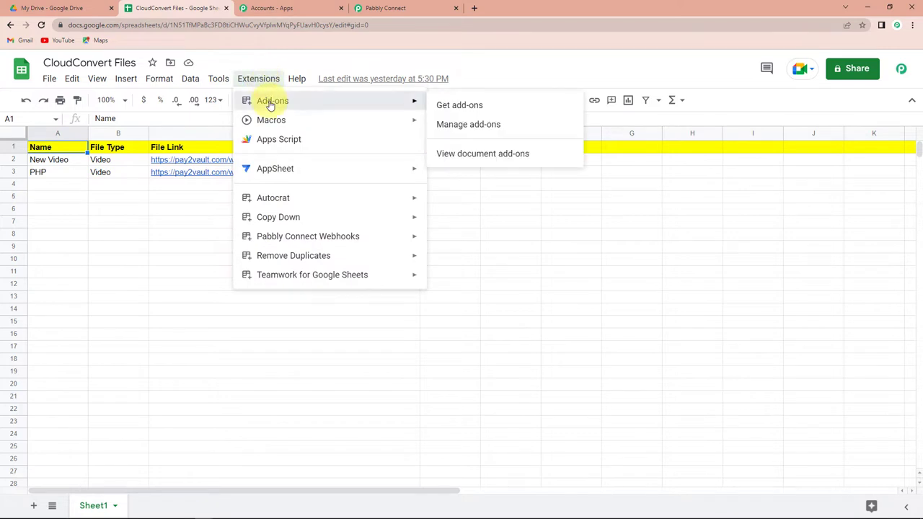
pyautogui.click(442, 106)
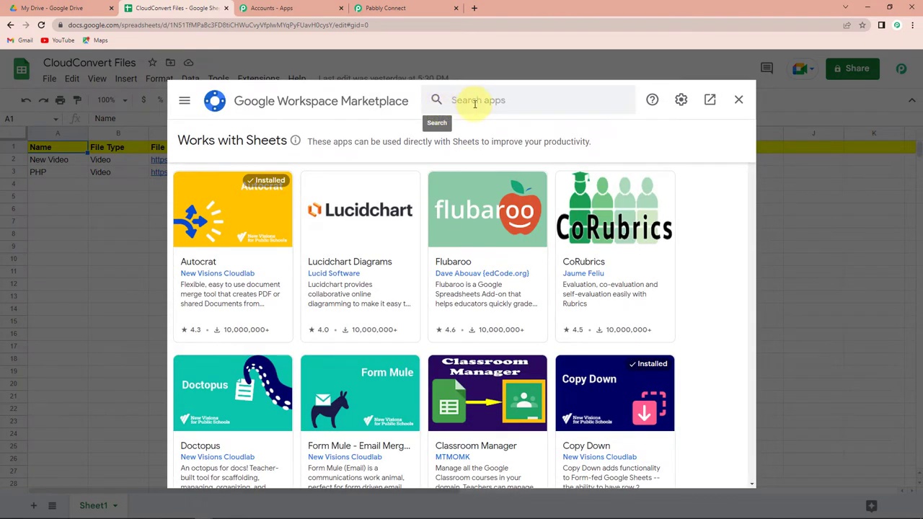
pyautogui.click(475, 102)
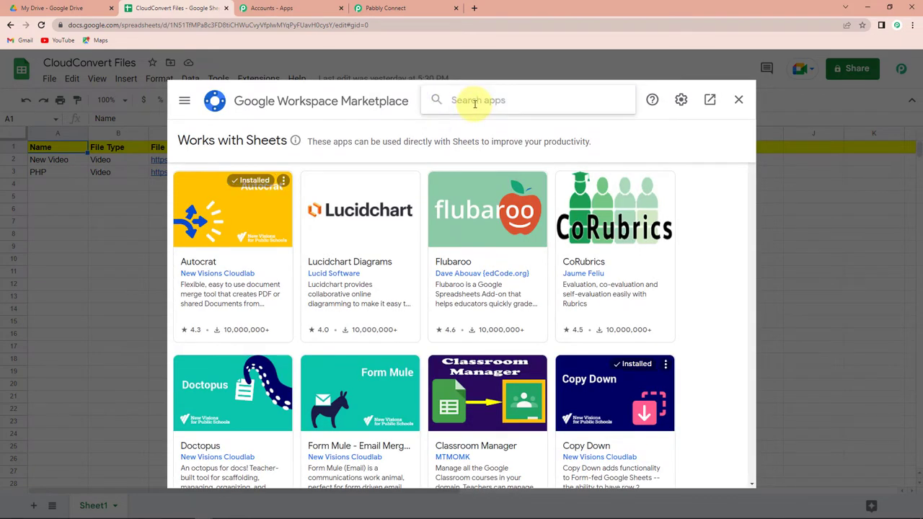
pyautogui.write('pa')
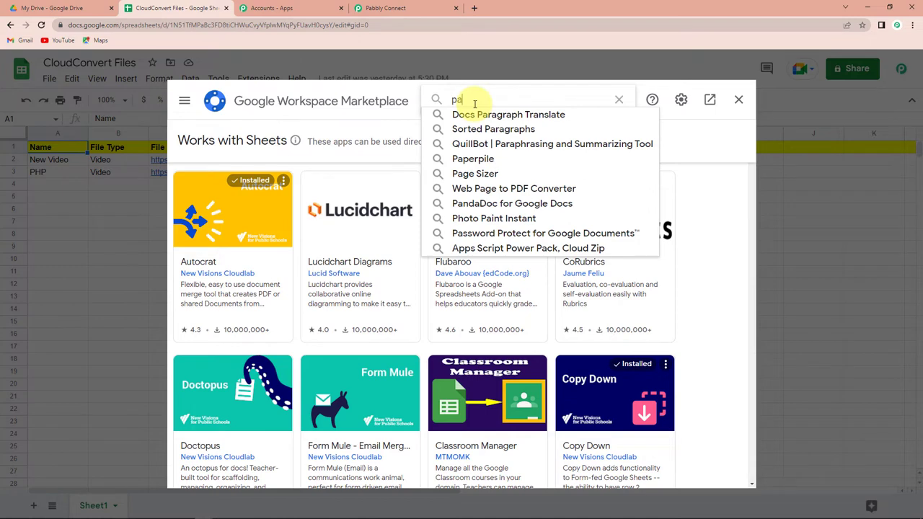
pyautogui.write('bbly Connect Webhooks')
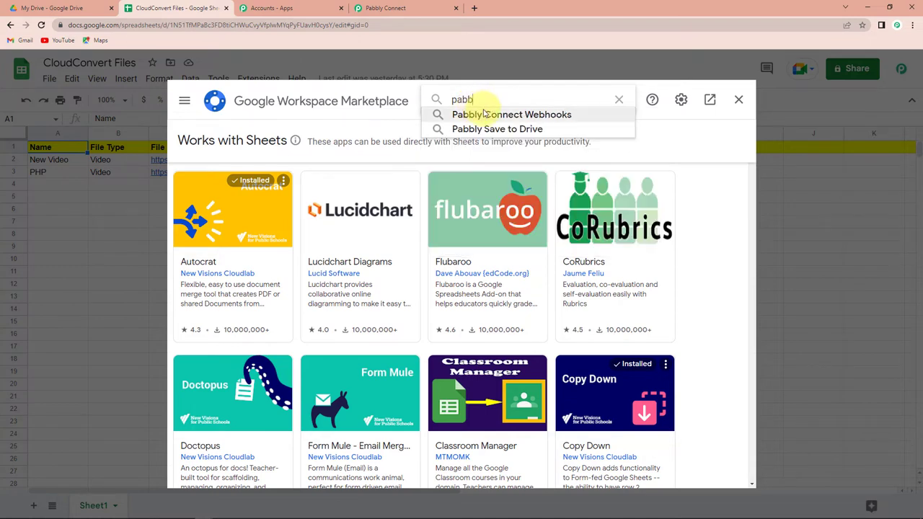
pyautogui.click(485, 114)
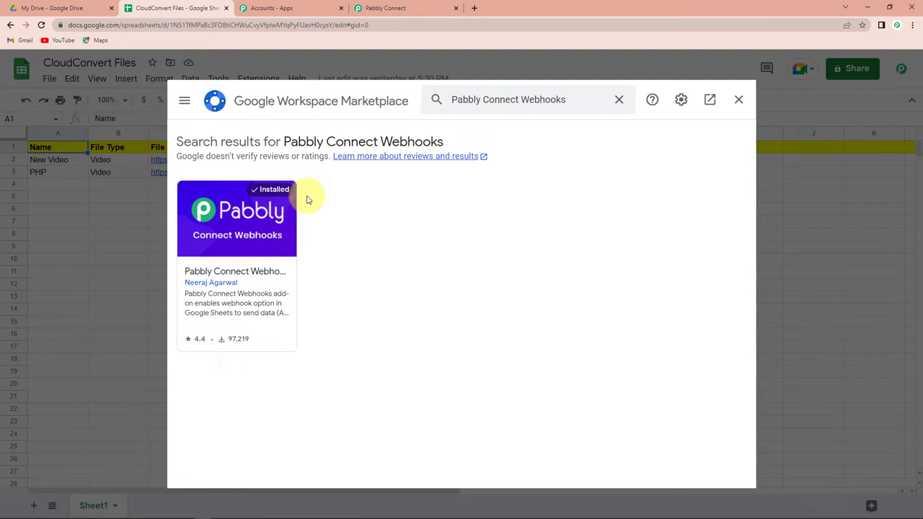
pyautogui.click(739, 100)
# In the Pabbly Connect Webhooks initial setup for Sheet1, replace the webhook URL with the copied one
pyautogui.click(258, 78)
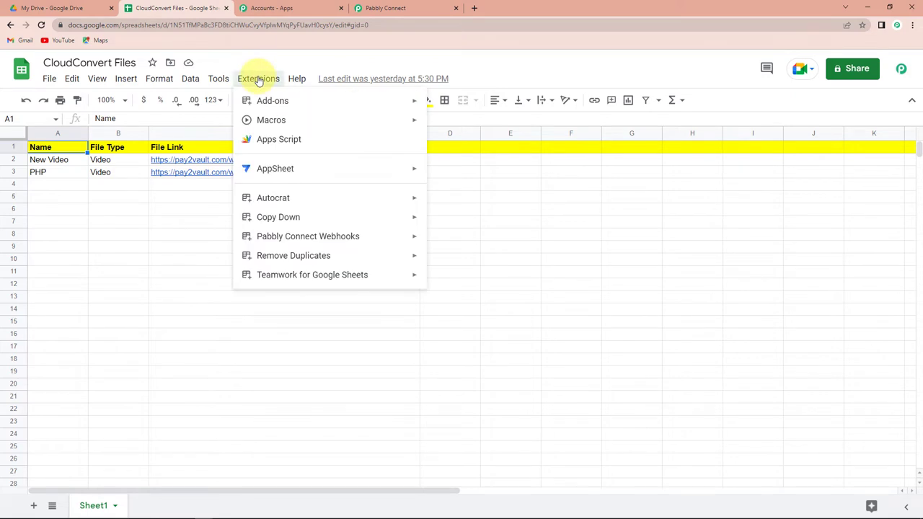
pyautogui.moveTo(258, 237)
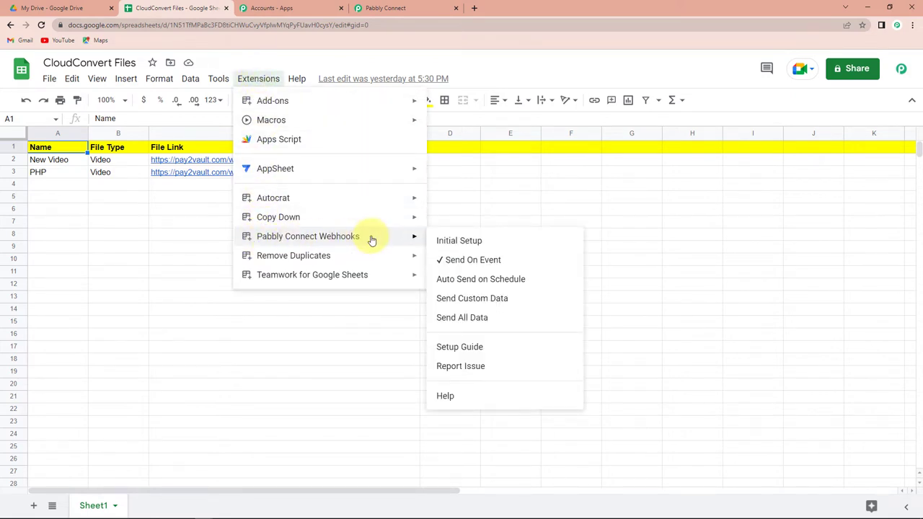
pyautogui.click(471, 244)
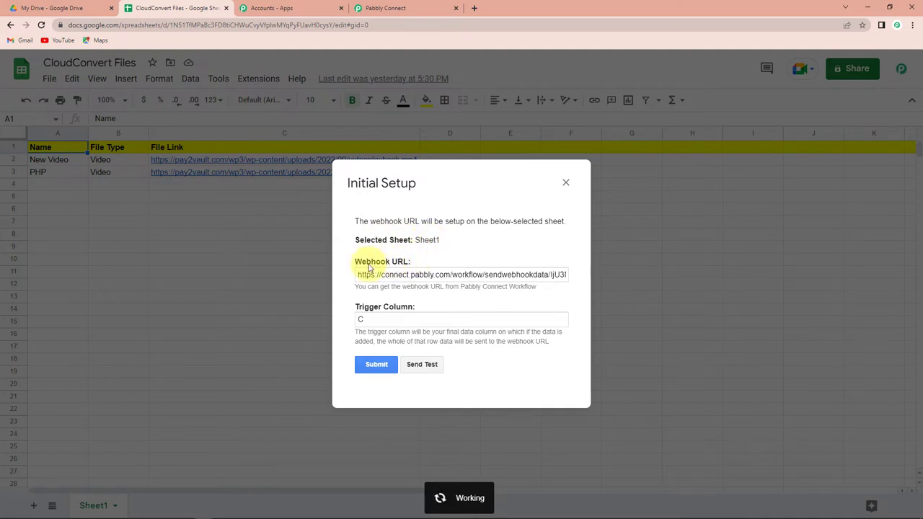
pyautogui.moveTo(357, 274); pyautogui.dragTo(640, 272)
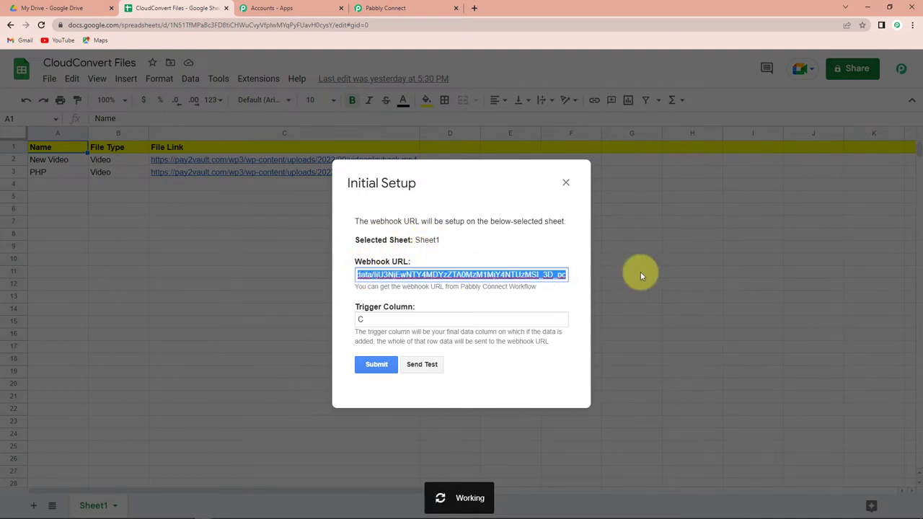
pyautogui.press('BackSpace')
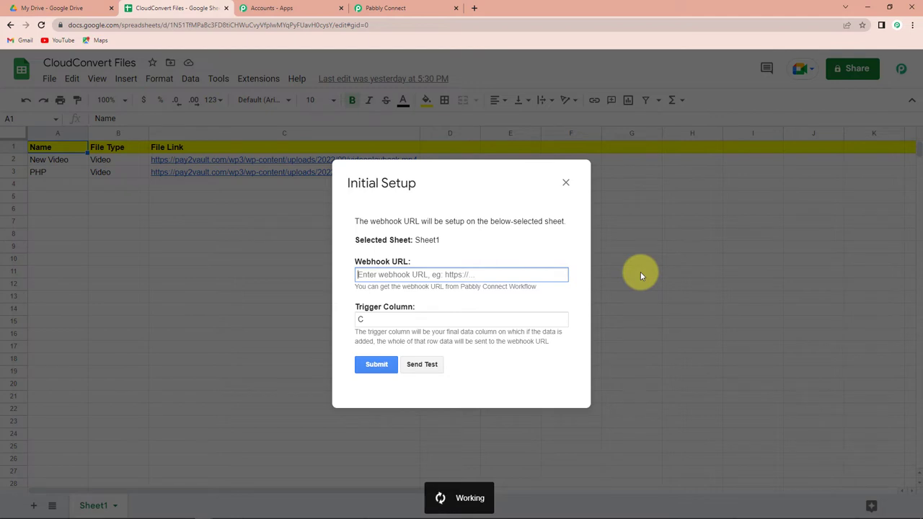
pyautogui.hotkey('ctrl', 'v')
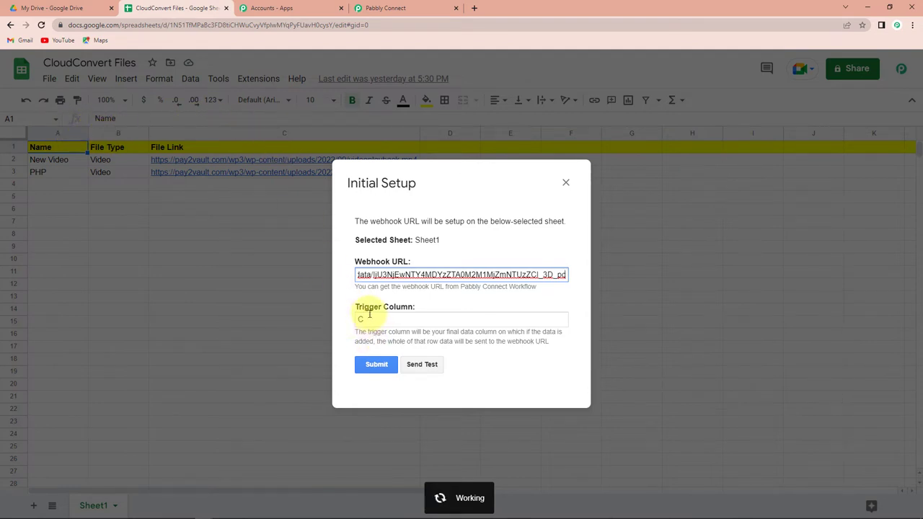
# Send test data to the webhook and submit the initial setup with trigger column C
pyautogui.click(427, 369)
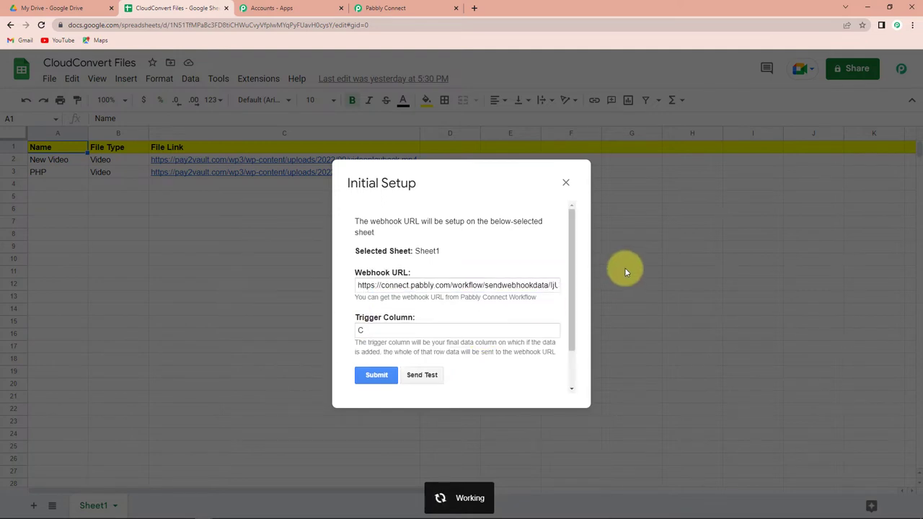
pyautogui.moveTo(573, 243); pyautogui.dragTo(556, 328)
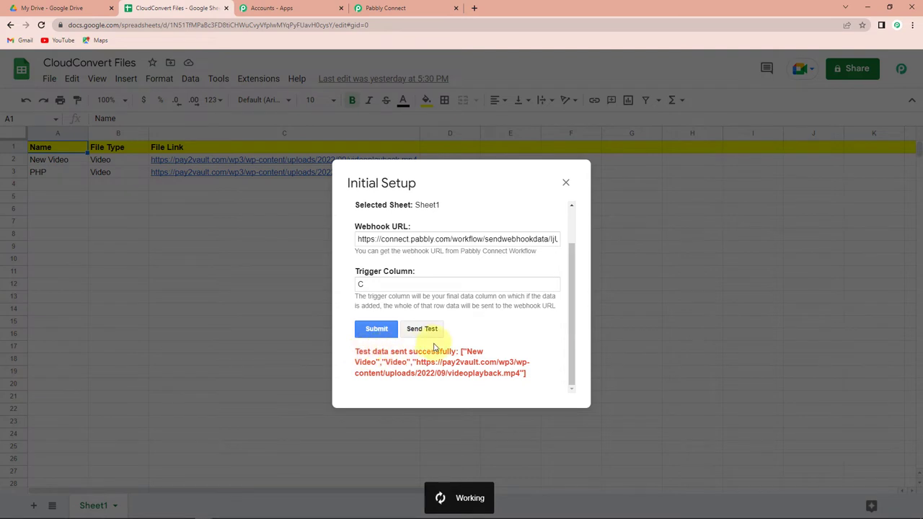
pyautogui.click(377, 329)
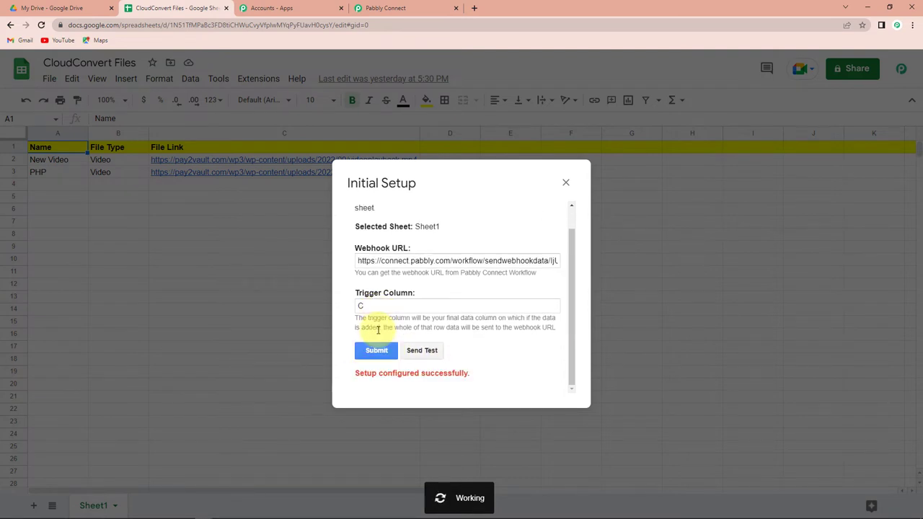
# Close the initial setup and check whether Send On Event is enabled for the Pabbly Connect Webhooks add-on
pyautogui.click(565, 182)
pyautogui.click(259, 79)
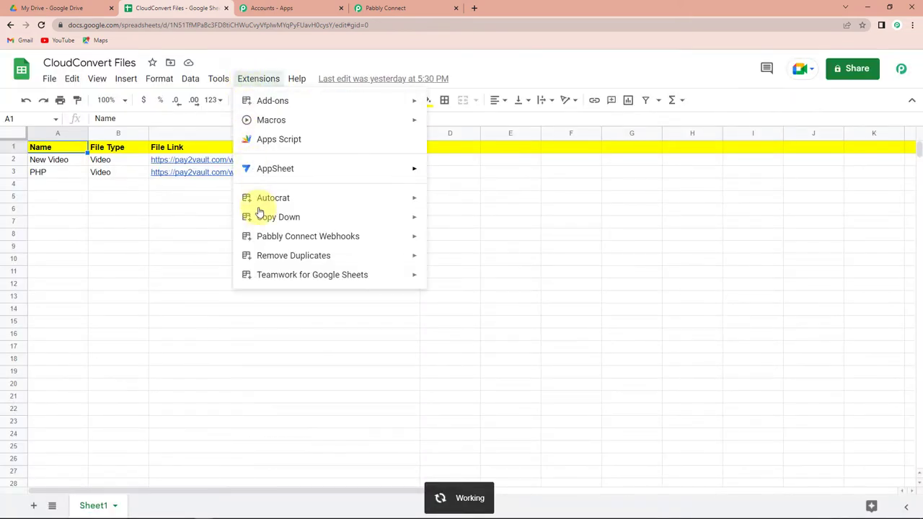
pyautogui.moveTo(264, 242)
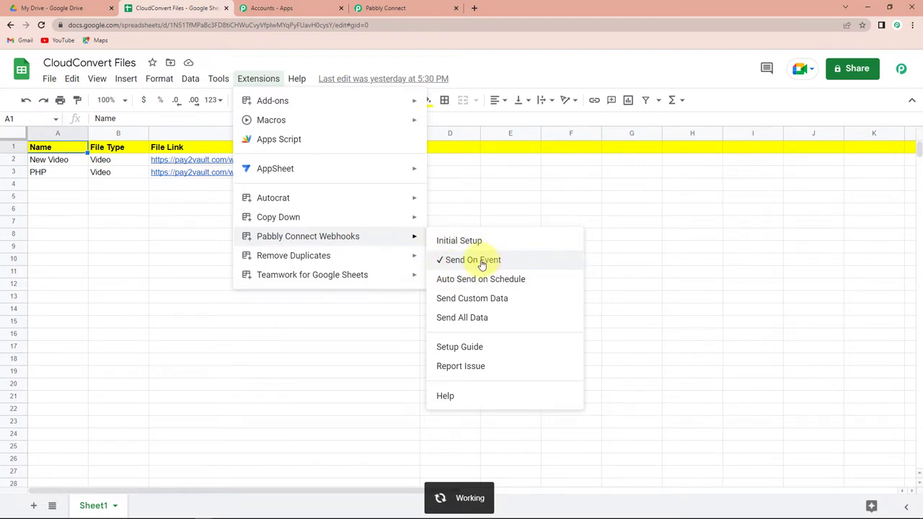
pyautogui.click(611, 267)
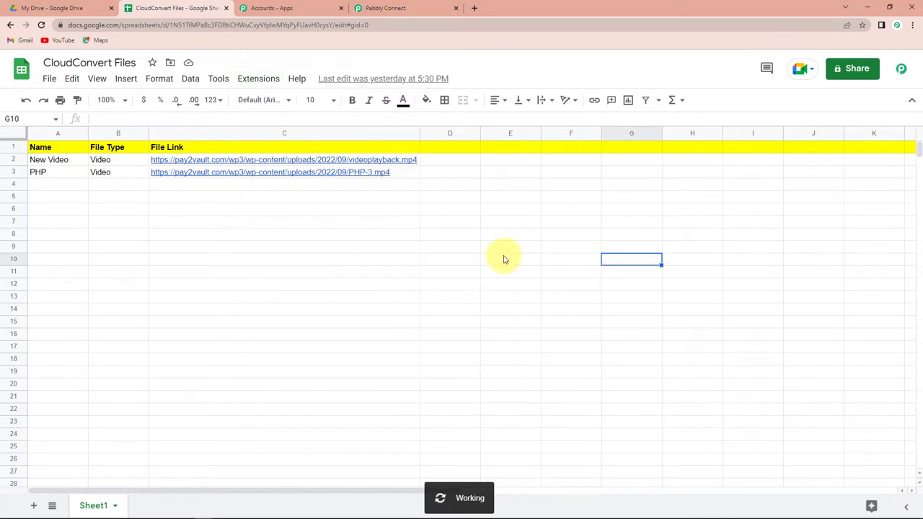
# Switch to the Pabbly Connect workflow and review the response received by the Google Sheets trigger
pyautogui.click(395, 7)
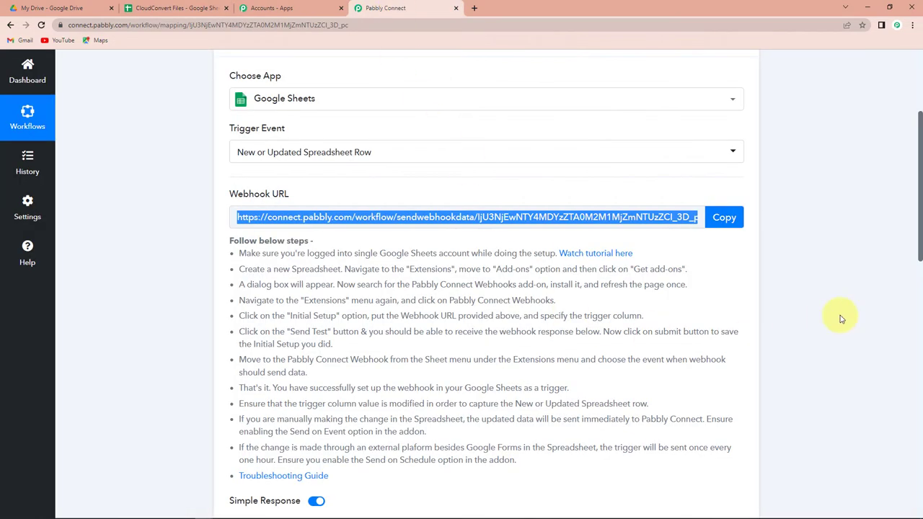
pyautogui.scroll(-5, 836, 314)
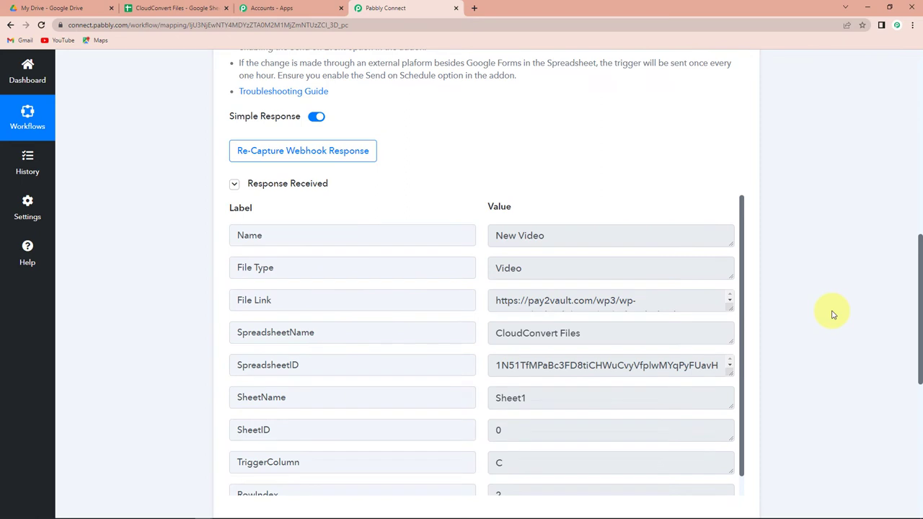
pyautogui.scroll(-2, 833, 314)
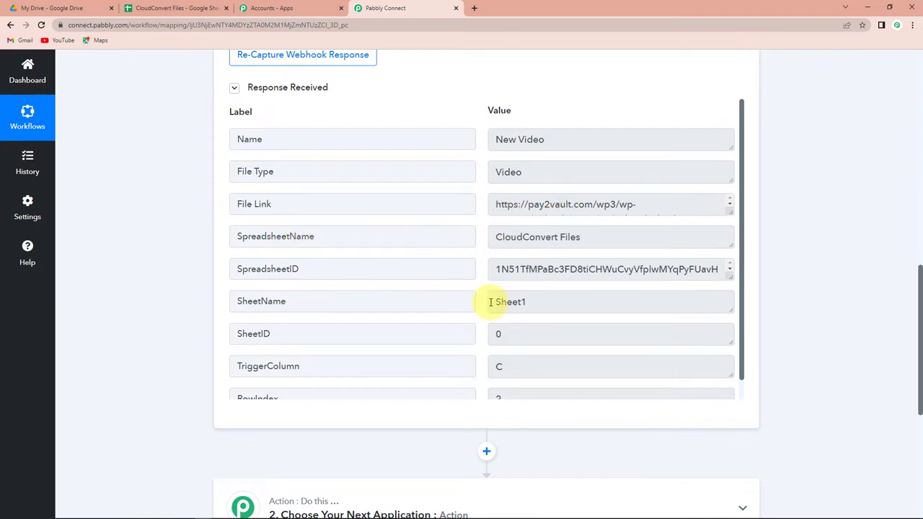
pyautogui.scroll(-1, 491, 303)
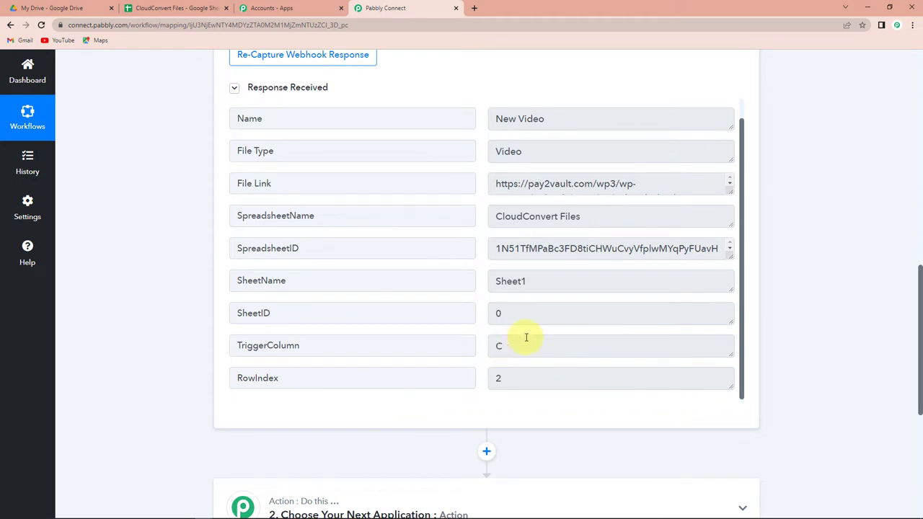
pyautogui.scroll(-3, 807, 255)
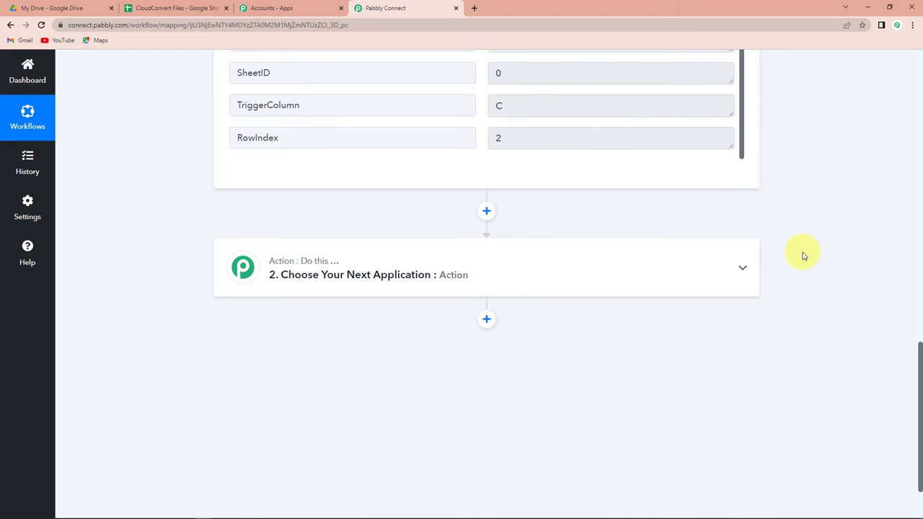
# Choose CloudConvert as the app for the workflow's second step
pyautogui.click(274, 277)
pyautogui.click(279, 342)
pyautogui.write('cloud')
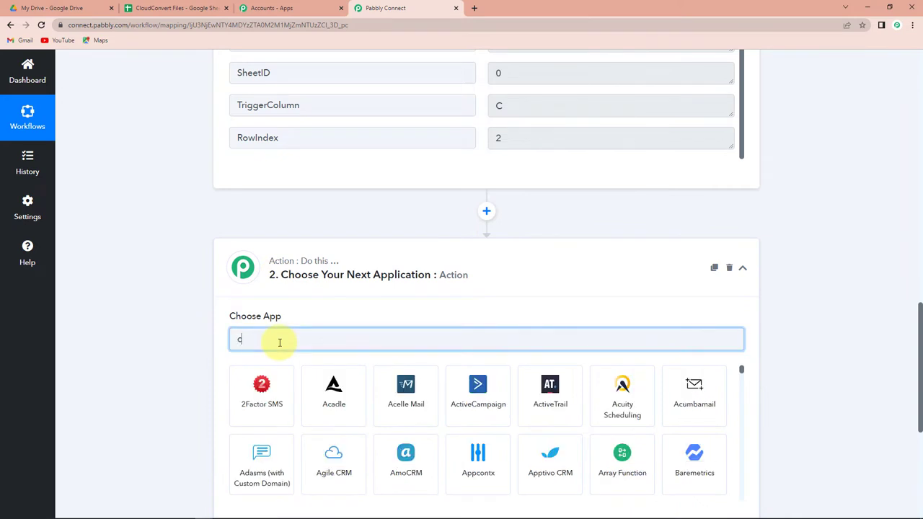
pyautogui.click(261, 397)
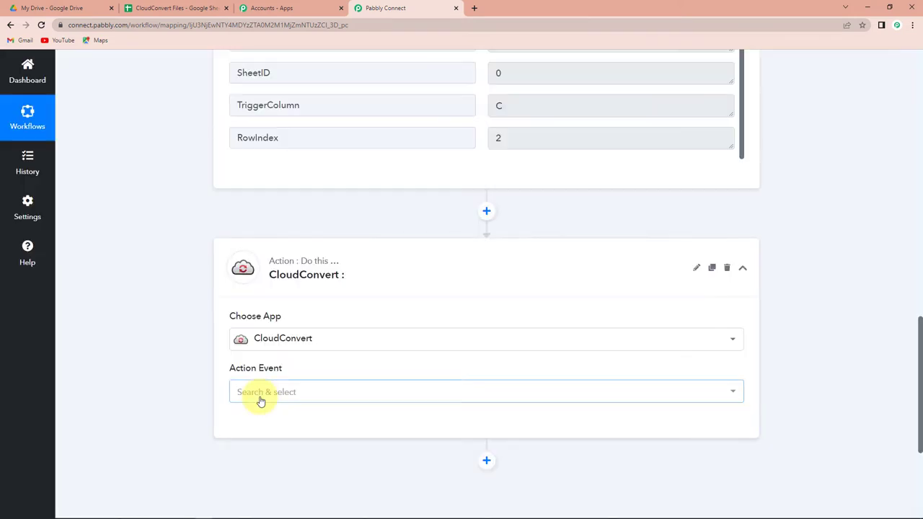
# Set the CloudConvert action event to Create an Archive and connect the CloudConvert application
pyautogui.click(253, 396)
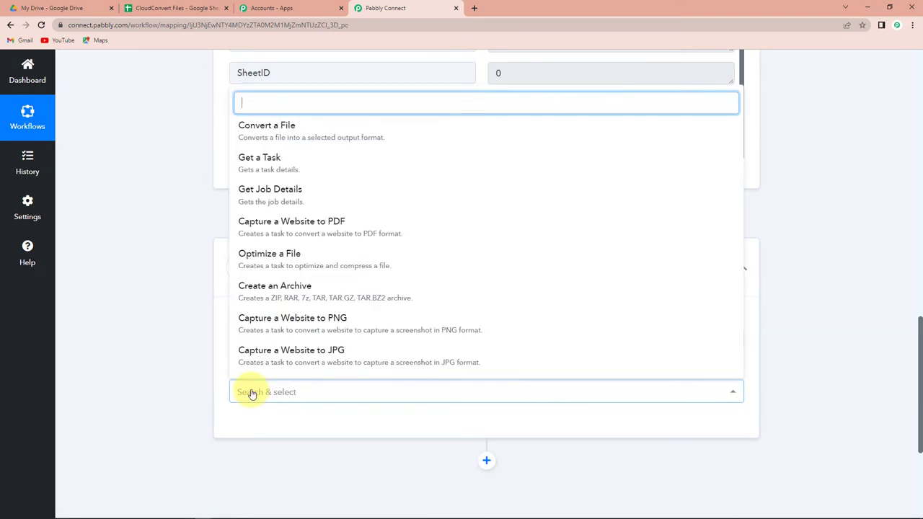
pyautogui.scroll(-2, 274, 325)
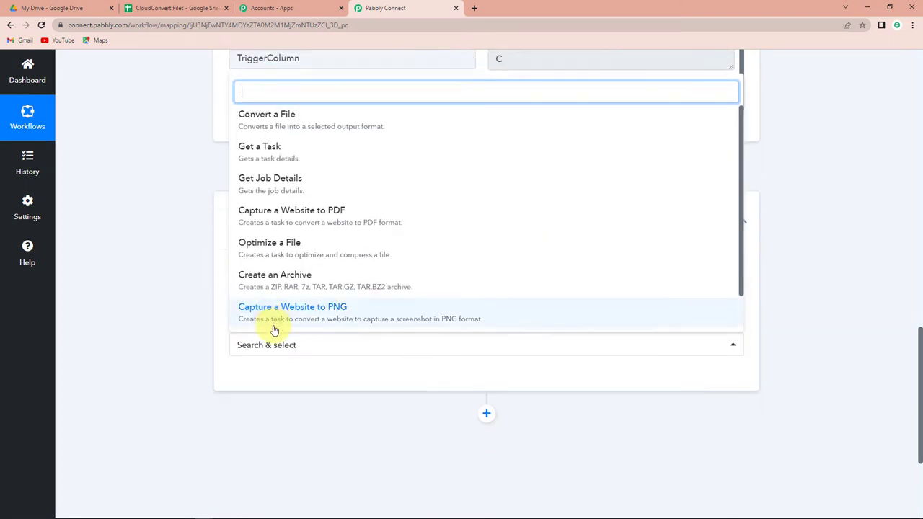
pyautogui.scroll(2, 251, 345)
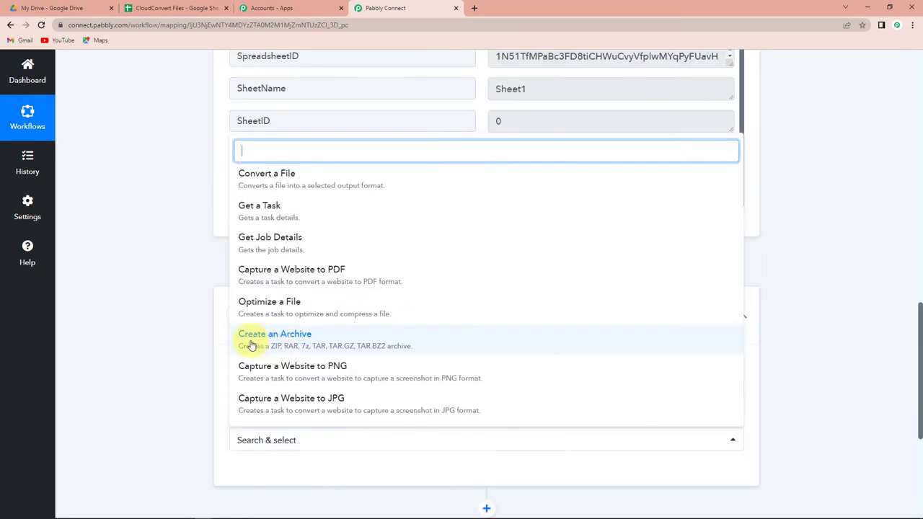
pyautogui.click(292, 339)
pyautogui.click(252, 476)
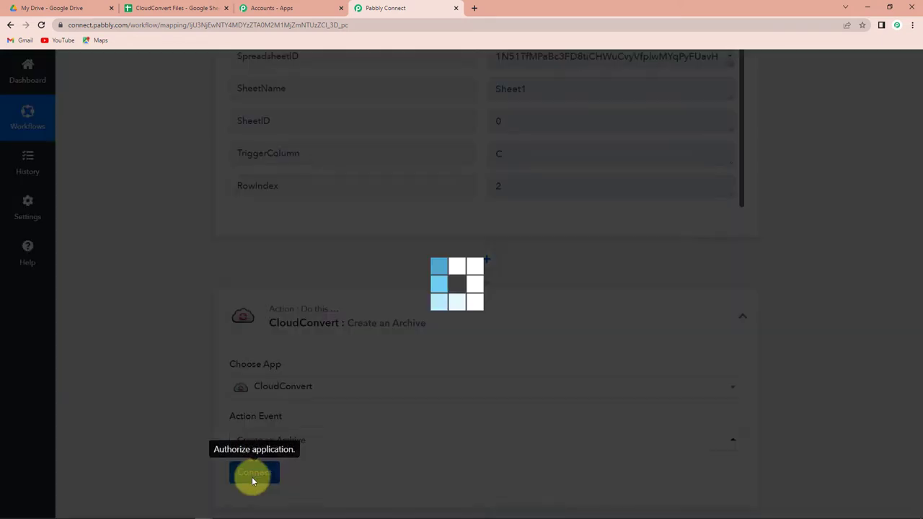
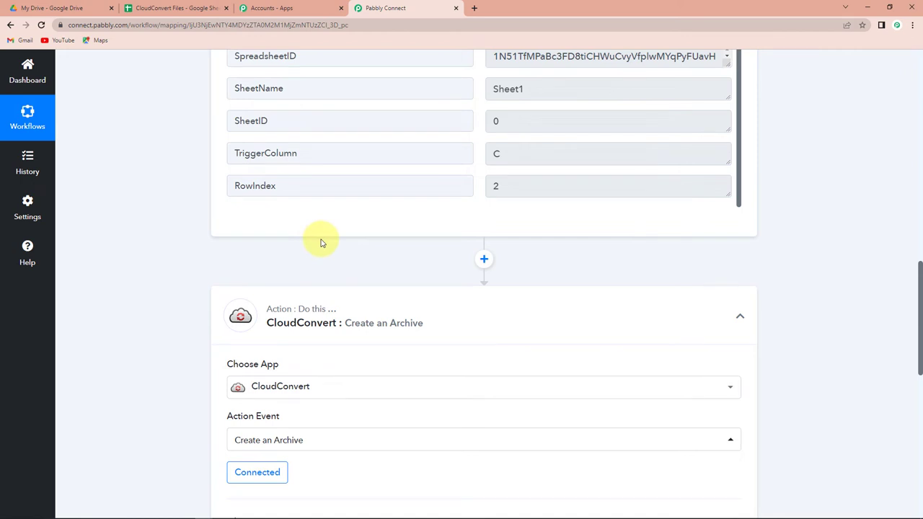
# Map the archive action's File URL to the File Link value from the Google Sheets trigger
pyautogui.scroll(-5, 360, 252)
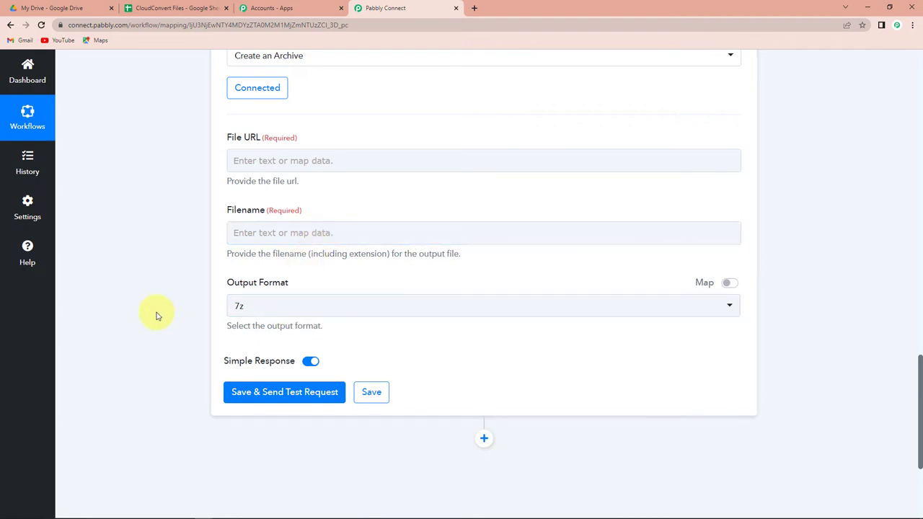
pyautogui.scroll(10, 165, 314)
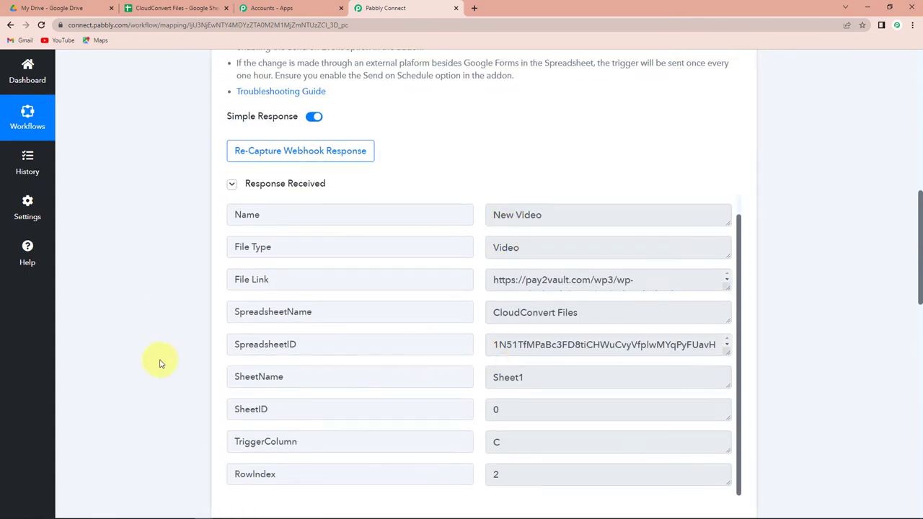
pyautogui.scroll(-7, 158, 355)
pyautogui.scroll(-2, 225, 328)
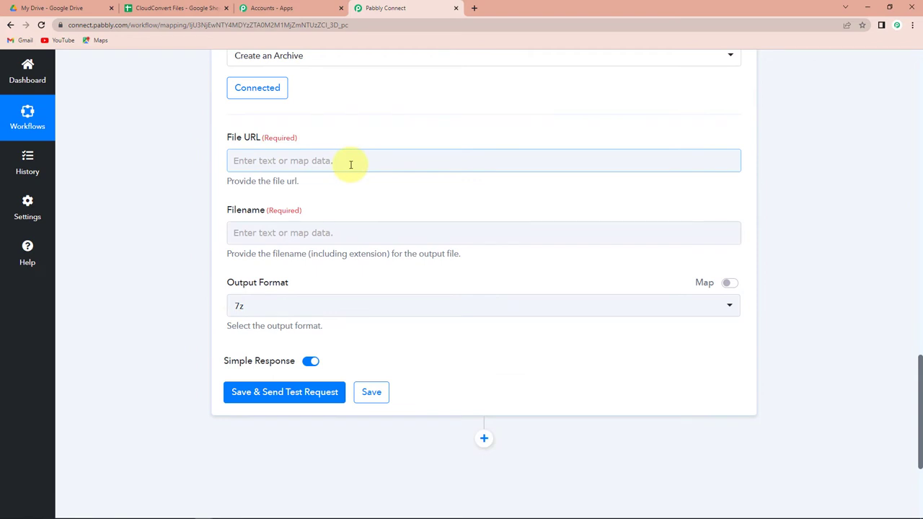
pyautogui.click(239, 161)
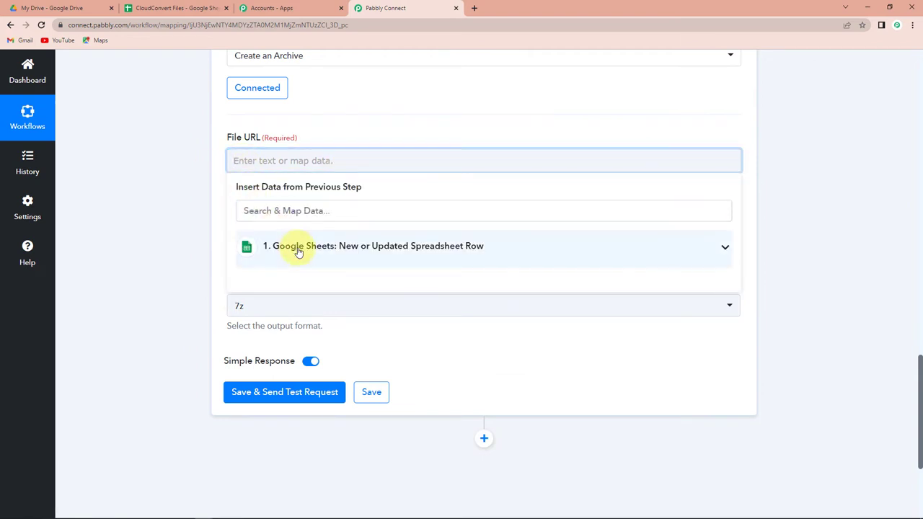
pyautogui.click(293, 247)
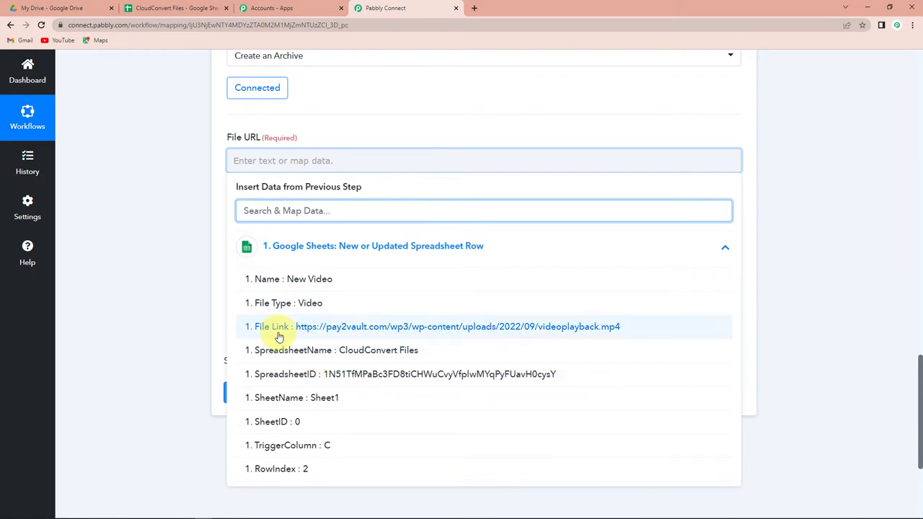
pyautogui.click(320, 327)
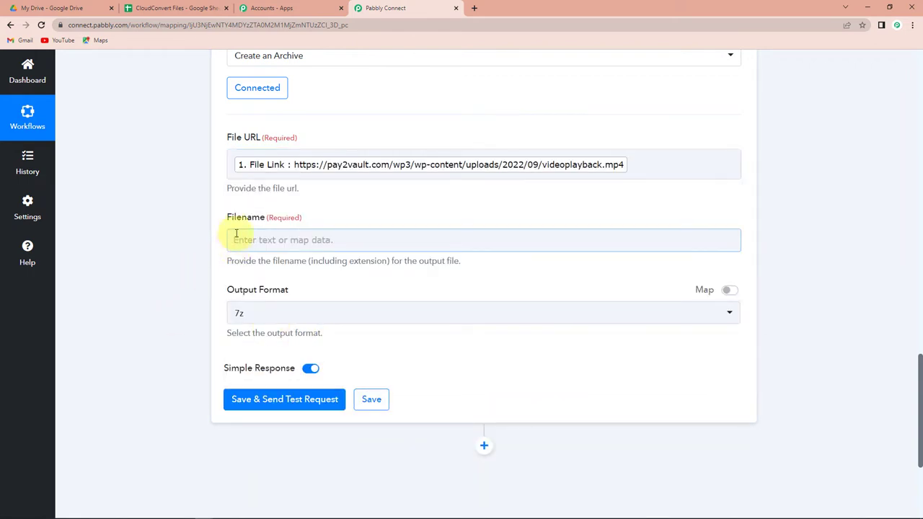
# Set the archive action's Filename to the mapped Name value from Google Sheets followed by .mp4
pyautogui.click(264, 239)
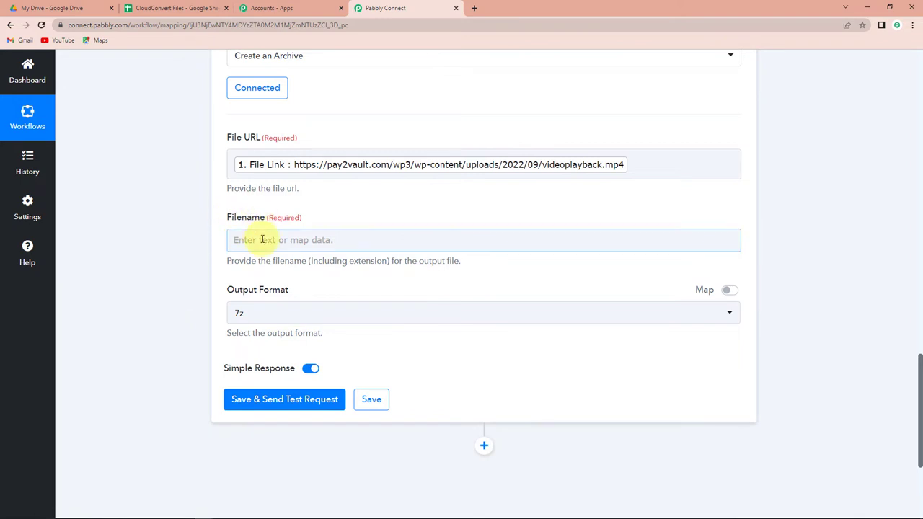
pyautogui.click(275, 325)
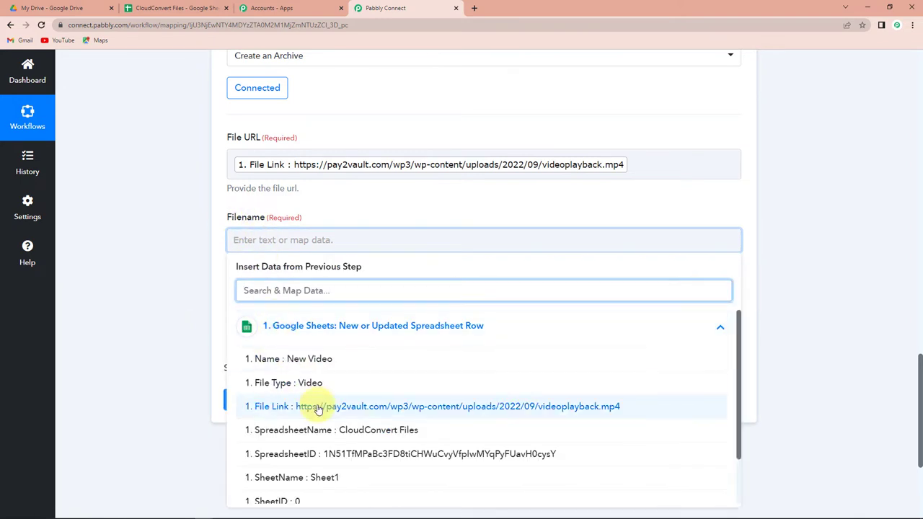
pyautogui.scroll(-1, 326, 439)
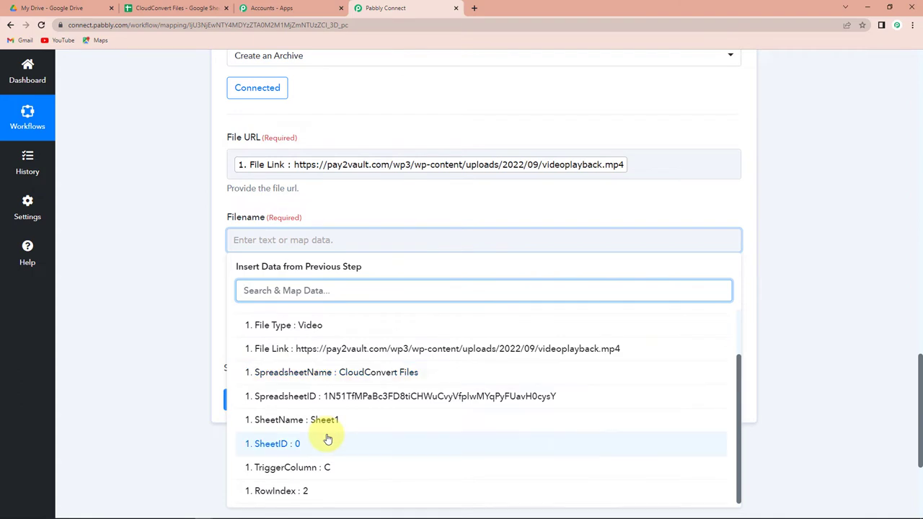
pyautogui.scroll(2, 321, 426)
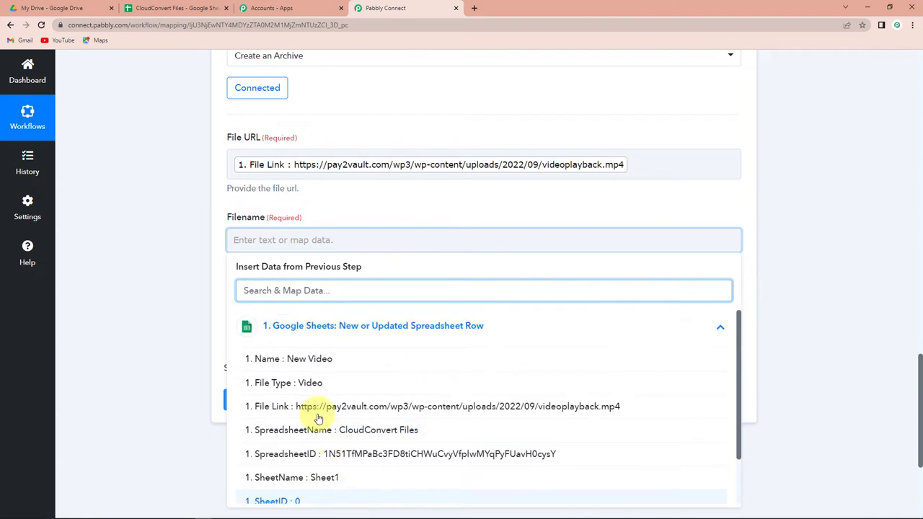
pyautogui.click(303, 359)
pyautogui.click(190, 324)
pyautogui.scroll(1, 190, 325)
pyautogui.scroll(1, 189, 326)
pyautogui.scroll(-2, 189, 323)
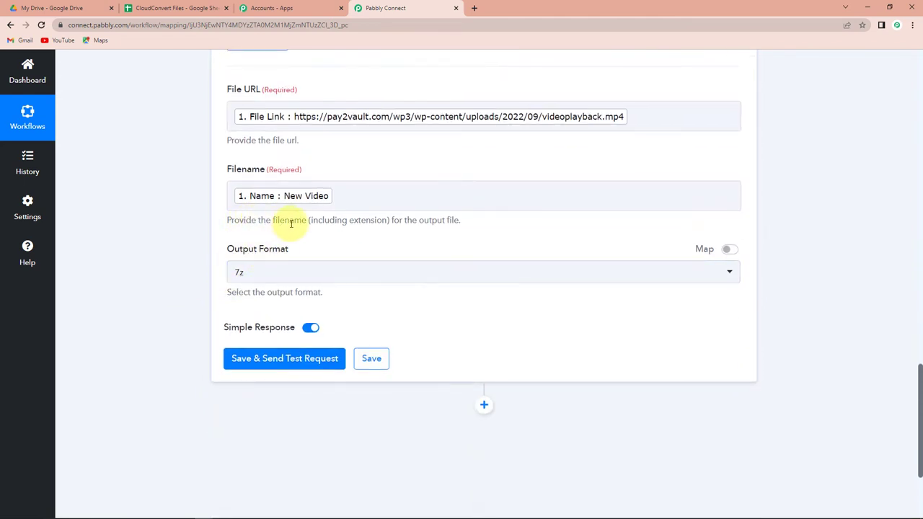
pyautogui.click(362, 198)
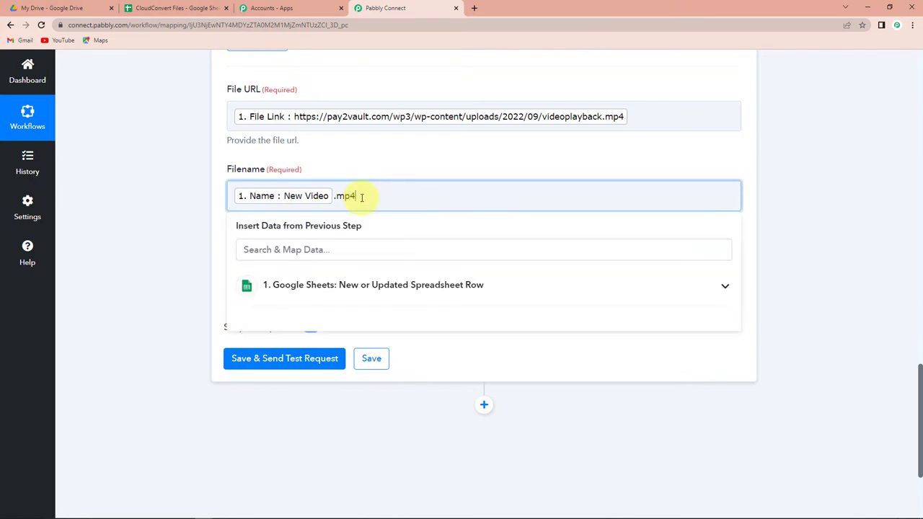
pyautogui.click(160, 233)
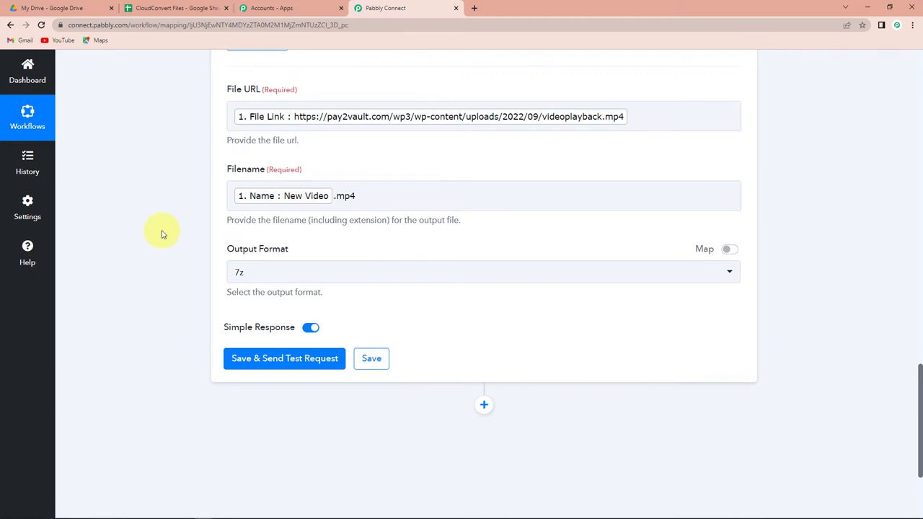
# Set the archive's output format to rar, then save the CloudConvert action and send a test request
pyautogui.click(257, 274)
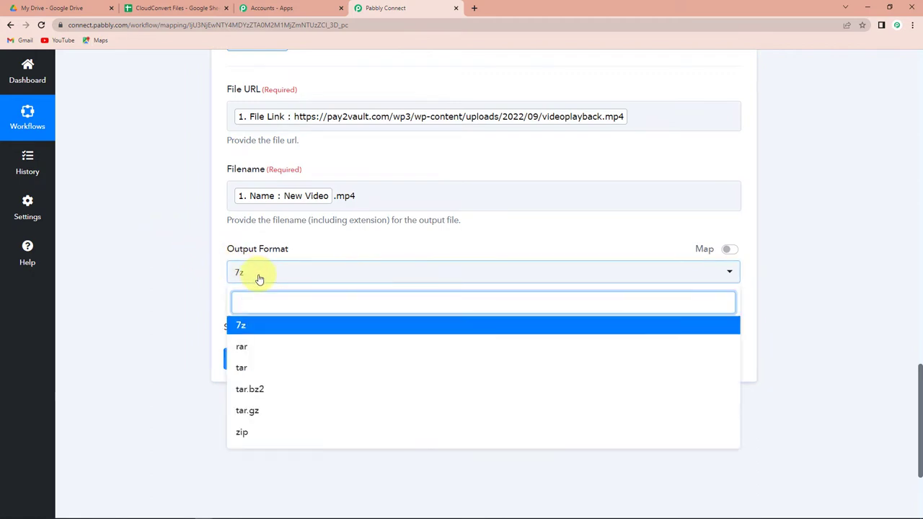
pyautogui.click(245, 347)
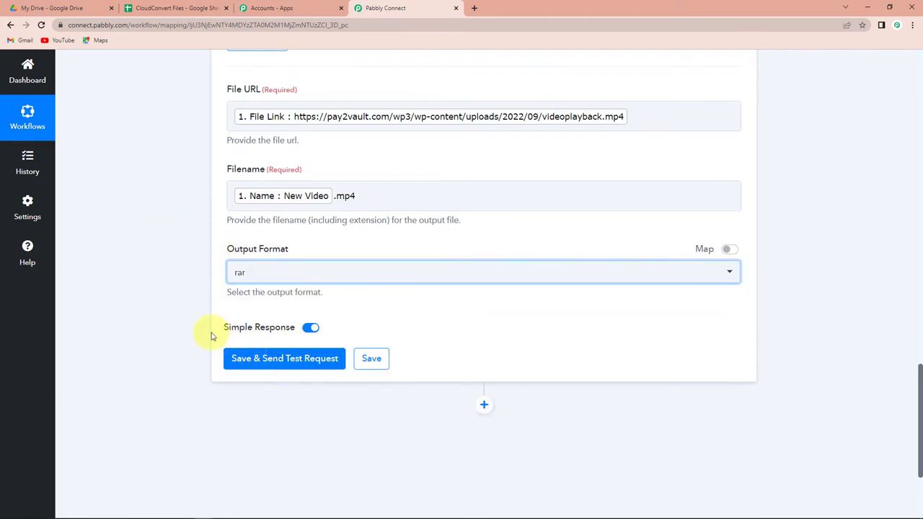
pyautogui.click(251, 365)
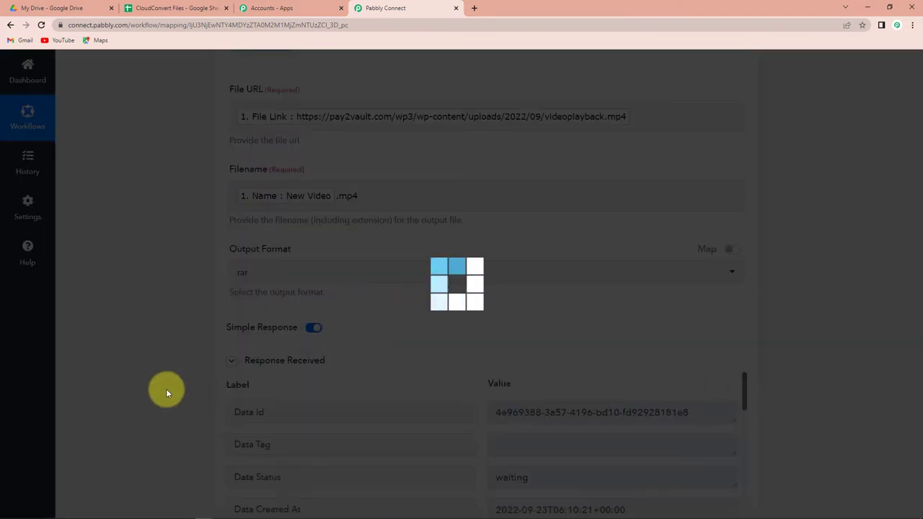
# Review the response data returned by the CloudConvert archive action, including its task statuses and operations
pyautogui.scroll(-3, 165, 393)
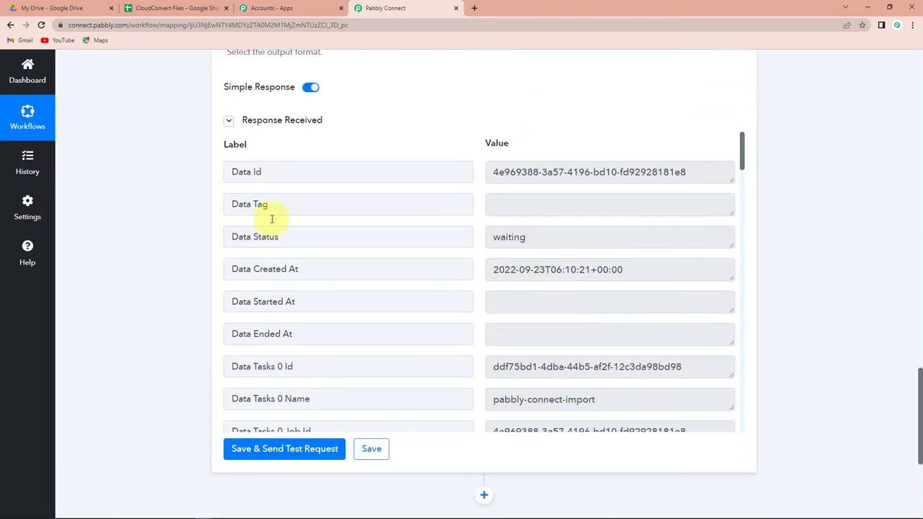
pyautogui.scroll(-1, 509, 262)
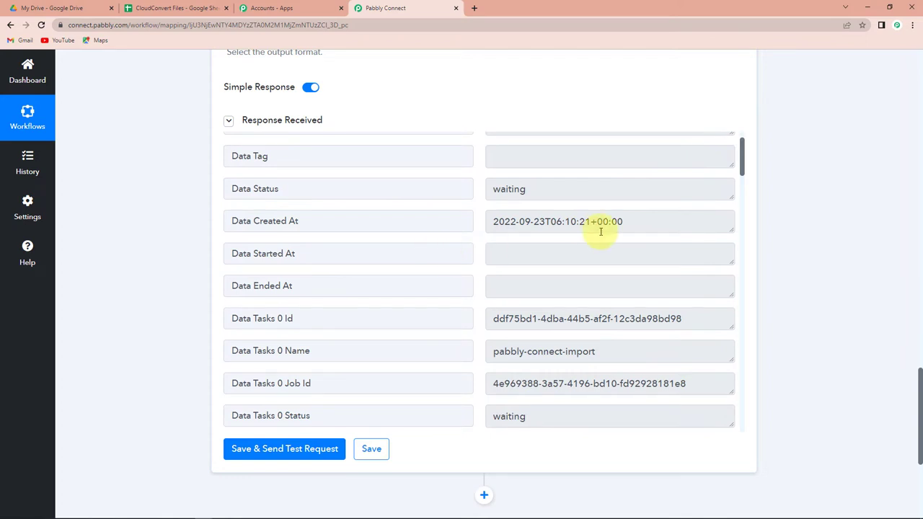
pyautogui.scroll(-2, 601, 245)
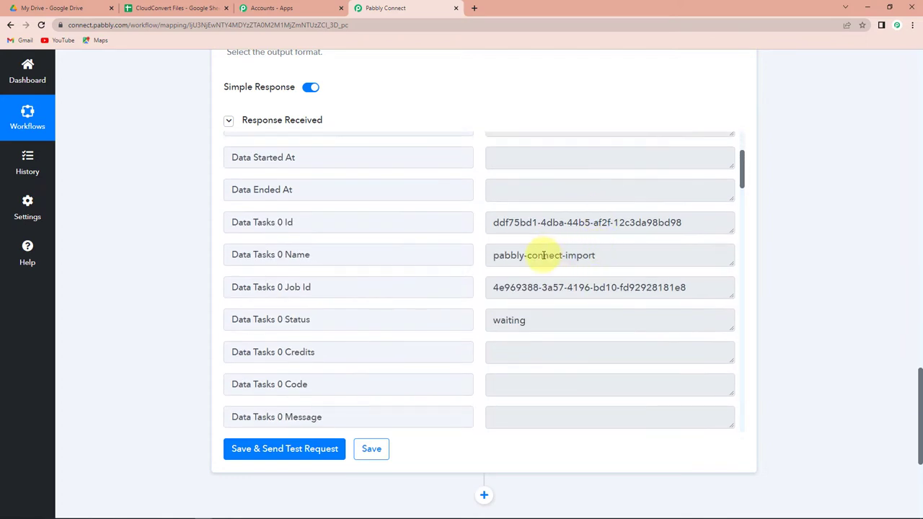
pyautogui.scroll(-10, 557, 288)
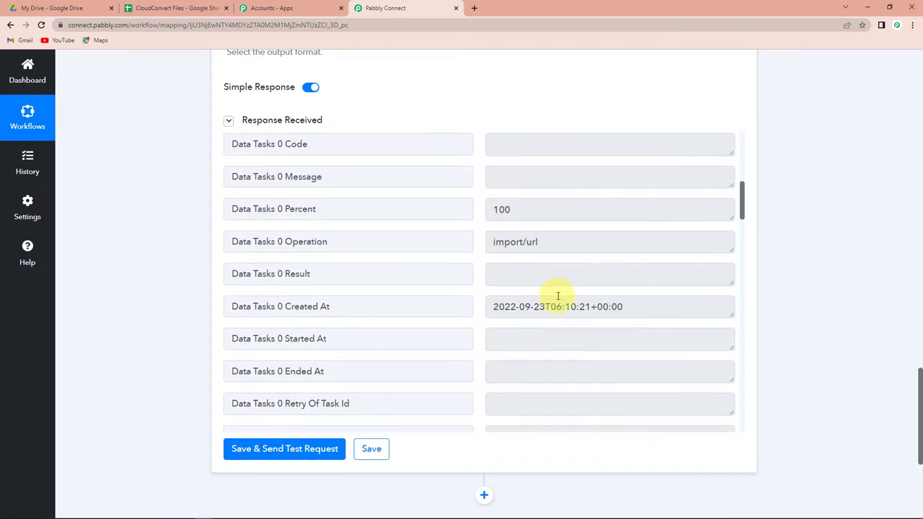
pyautogui.scroll(-2, 557, 296)
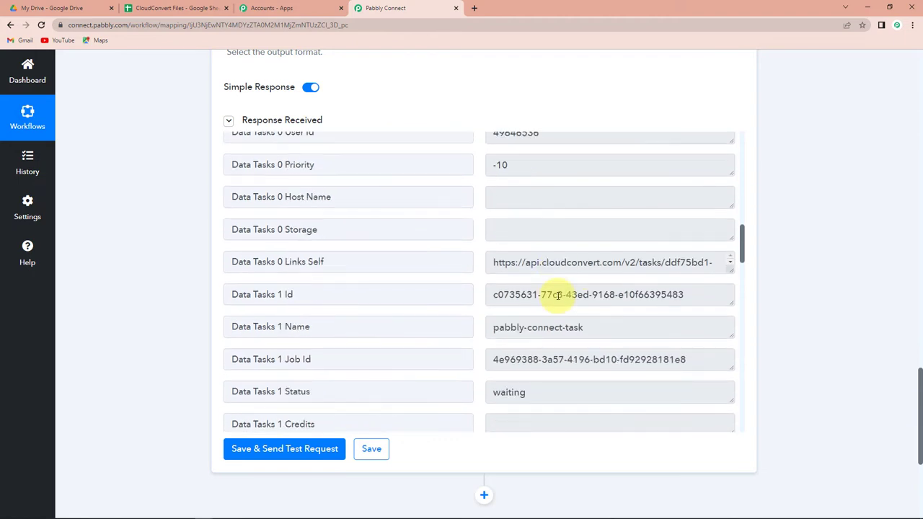
pyautogui.scroll(-8, 558, 296)
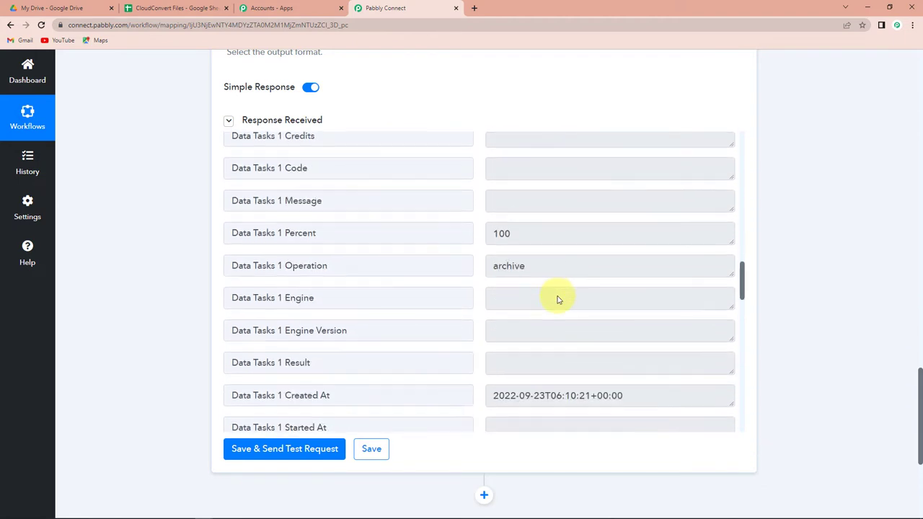
pyautogui.scroll(-2, 558, 299)
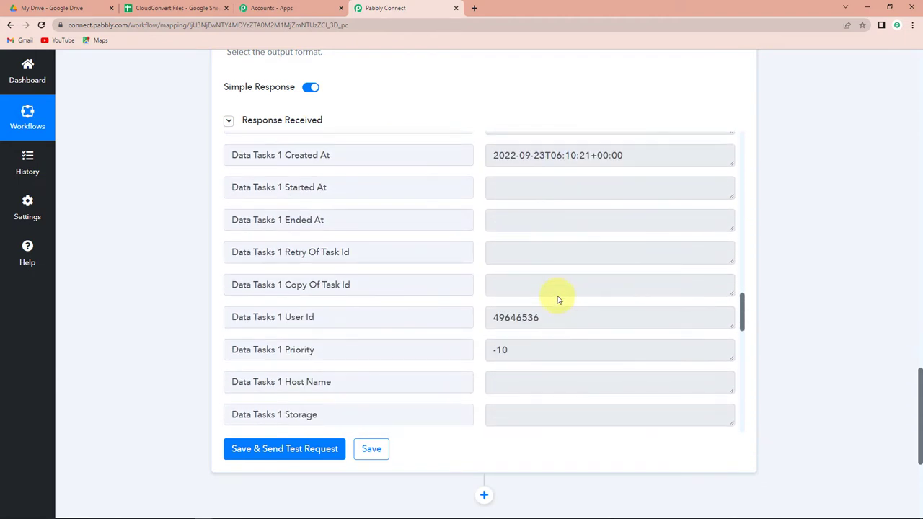
pyautogui.scroll(-3, 557, 299)
pyautogui.scroll(-3, 557, 296)
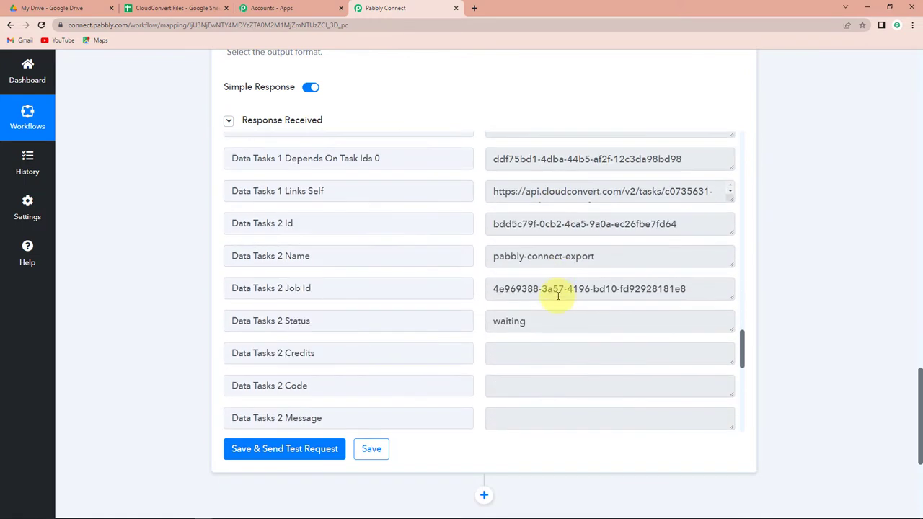
pyautogui.scroll(-4, 558, 296)
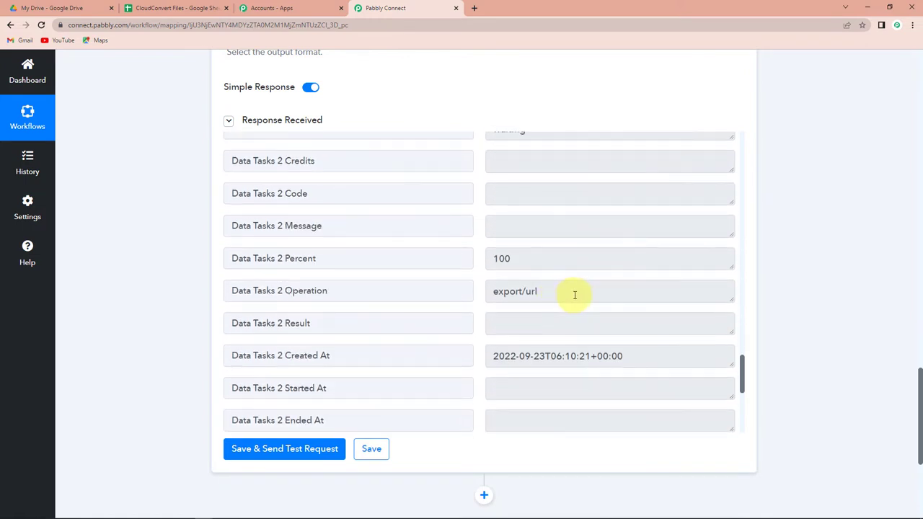
# Add a CloudConvert action after the archive action and set its action event to Get Job Details
pyautogui.scroll(-3, 798, 262)
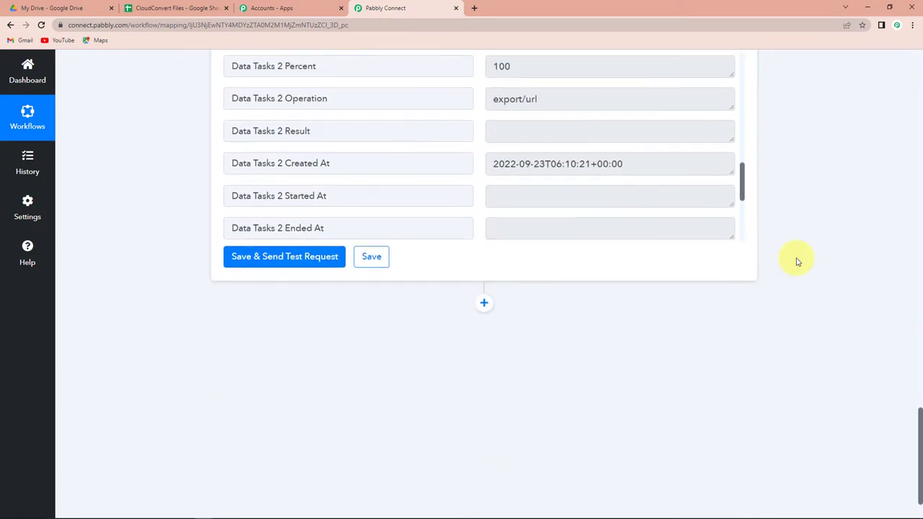
pyautogui.click(484, 303)
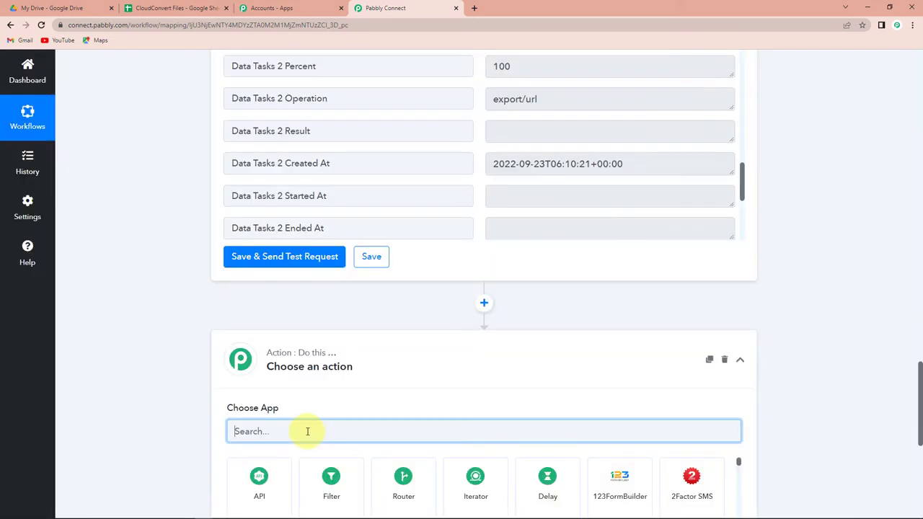
pyautogui.write('cloud')
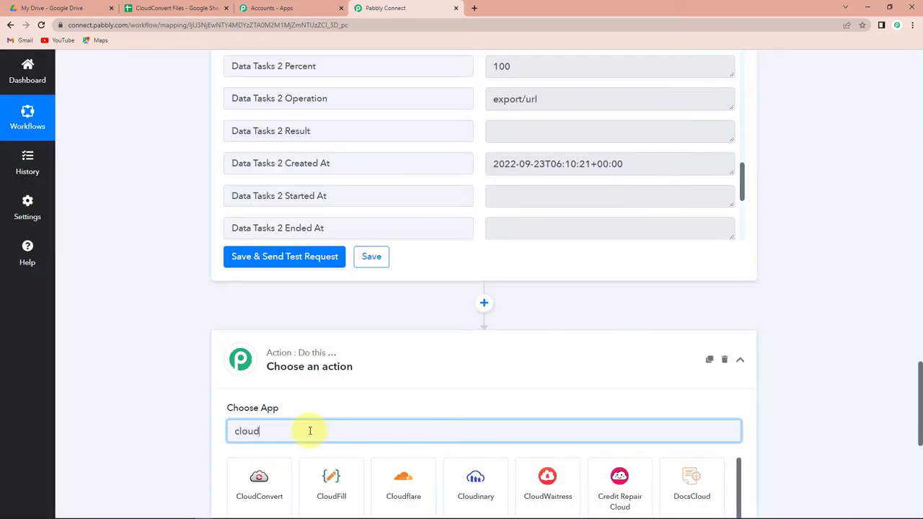
pyautogui.click(260, 480)
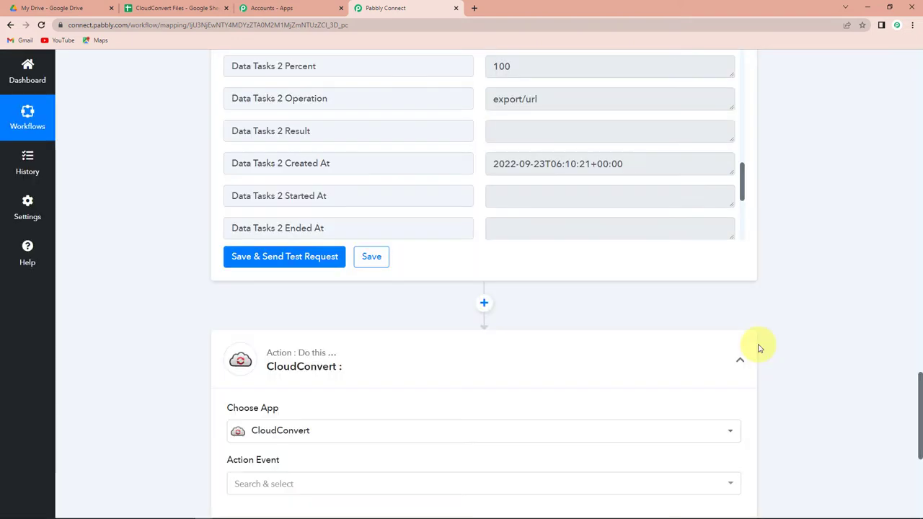
pyautogui.scroll(-3, 755, 347)
pyautogui.click(350, 294)
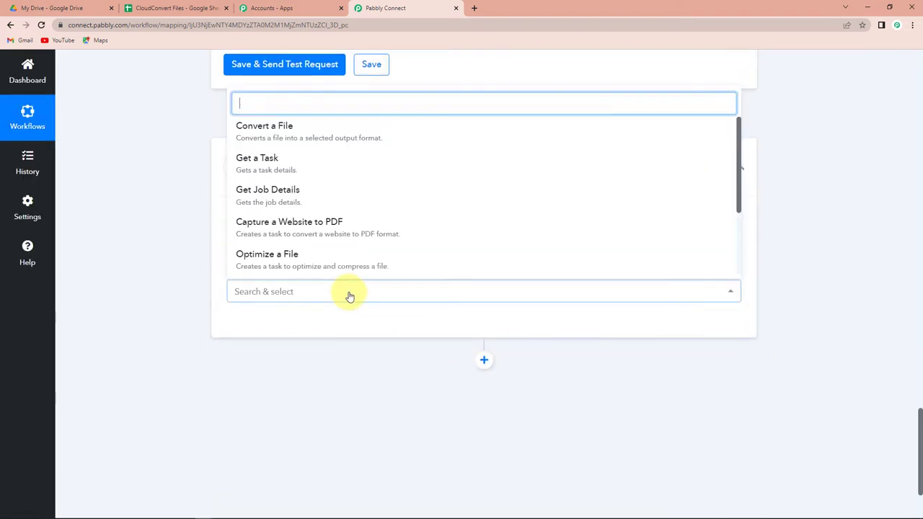
pyautogui.click(271, 191)
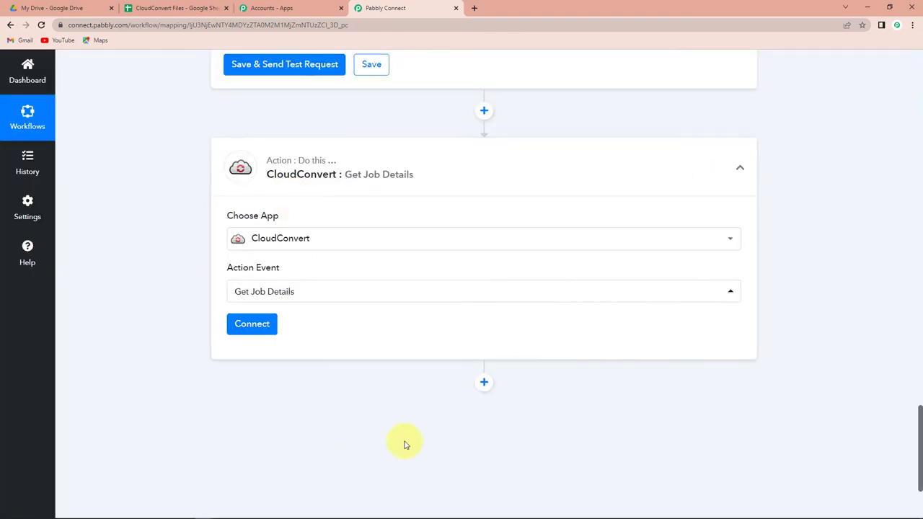
# Locate the Data Tasks 2 Job Id entry and its value in the archive action's response
pyautogui.scroll(3, 433, 404)
pyautogui.scroll(3, 527, 233)
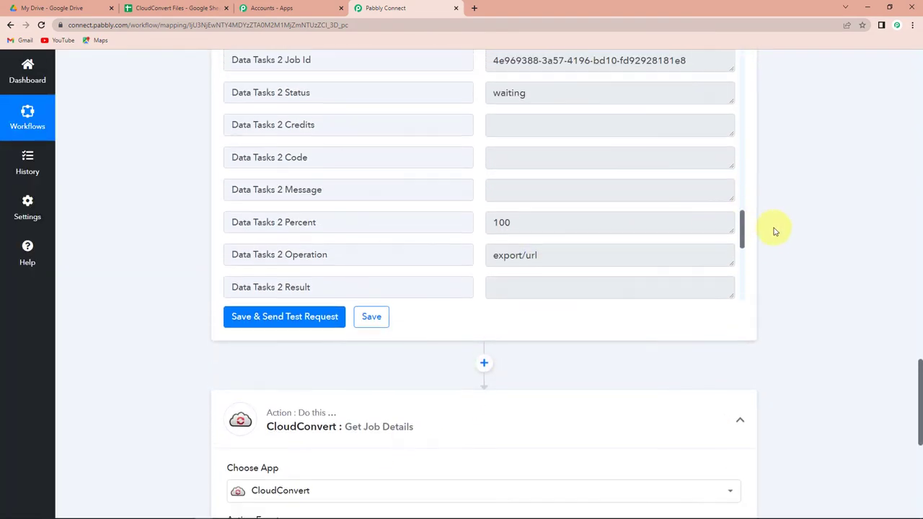
pyautogui.scroll(2, 775, 228)
pyautogui.scroll(1, 613, 288)
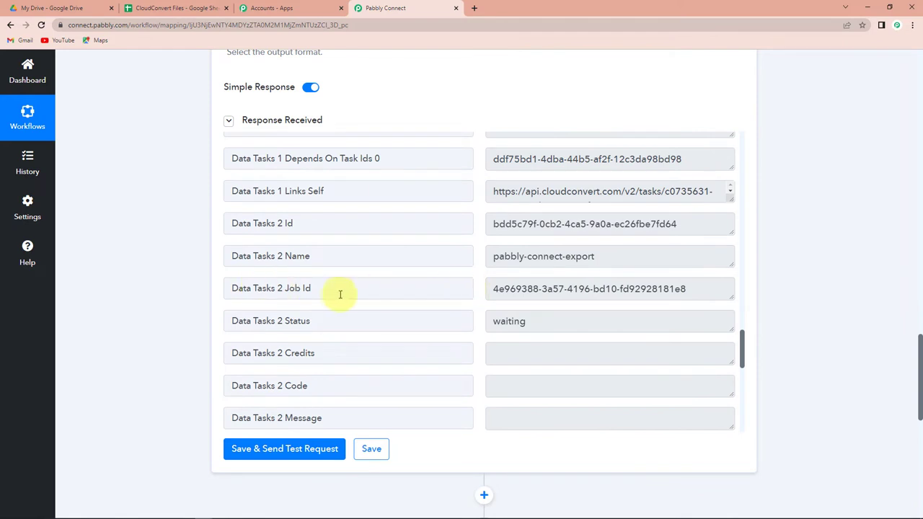
pyautogui.moveTo(227, 288); pyautogui.dragTo(354, 291)
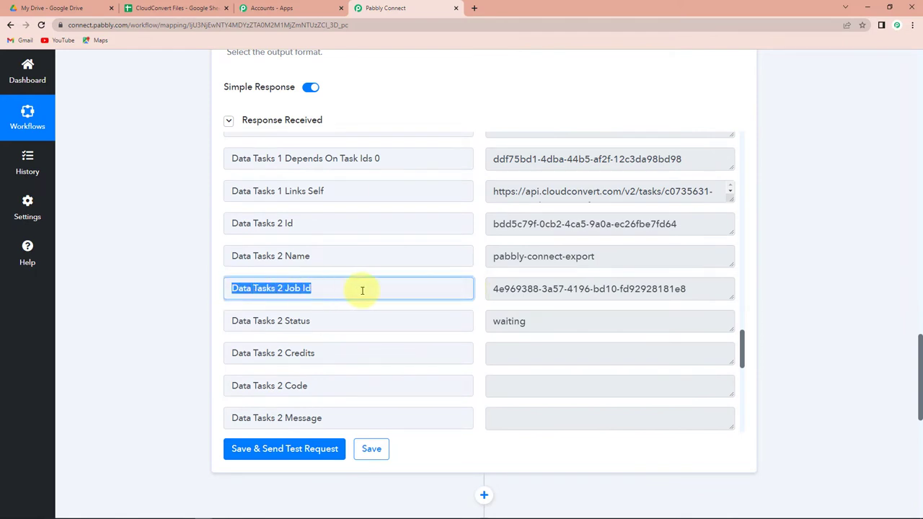
pyautogui.moveTo(697, 288); pyautogui.dragTo(484, 296)
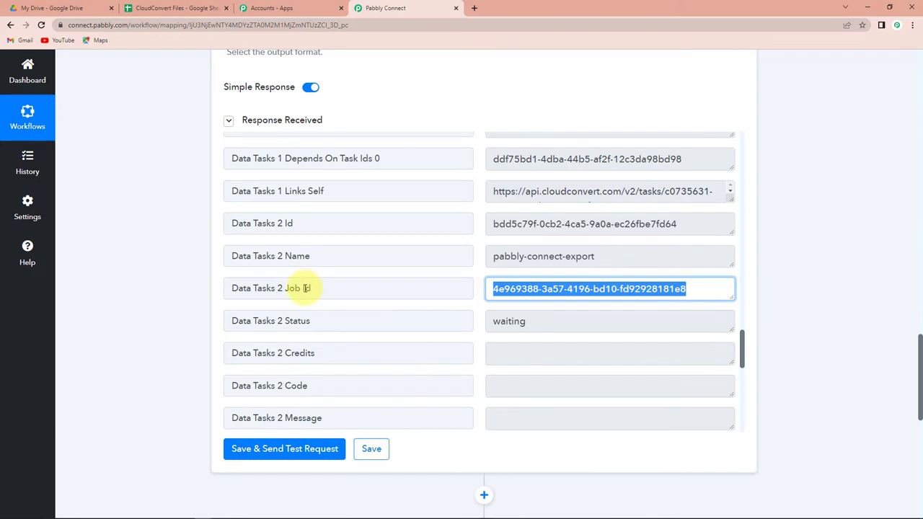
# Connect the Get Job Details action using the existing CloudConvert #21 connection
pyautogui.scroll(-5, 848, 269)
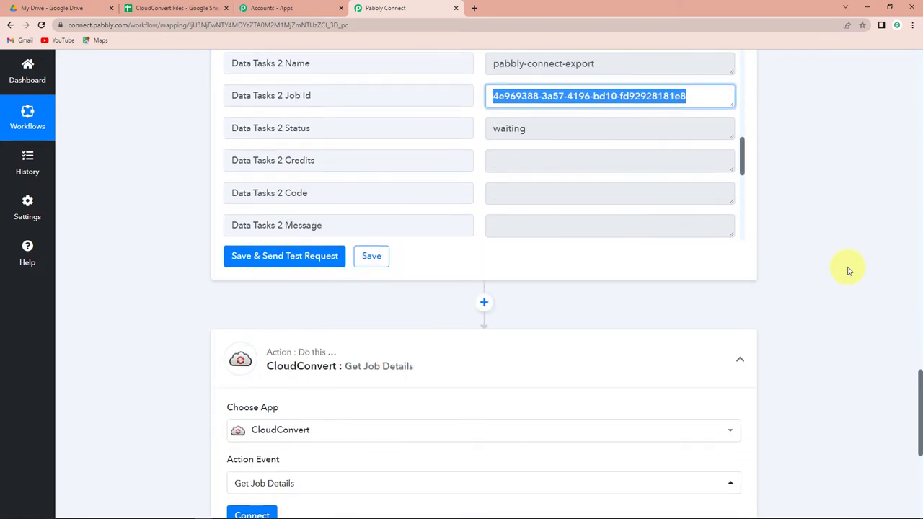
pyautogui.click(254, 325)
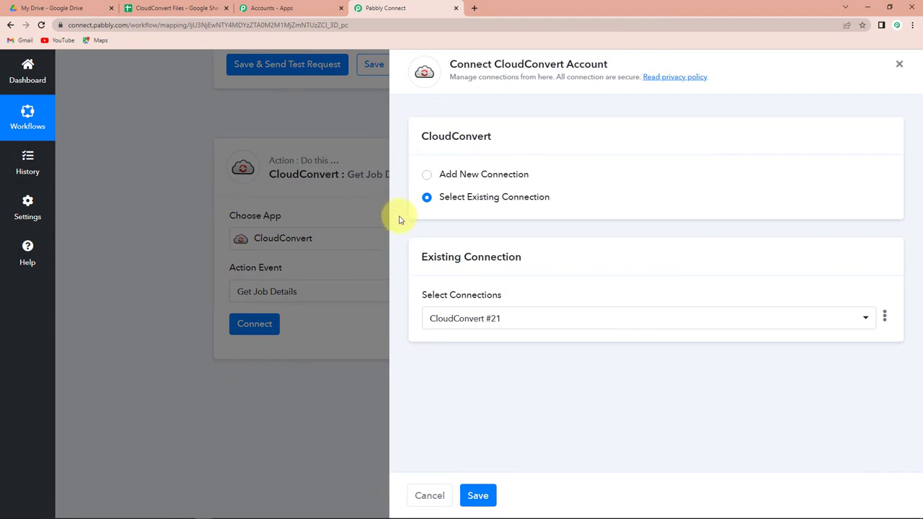
pyautogui.click(479, 494)
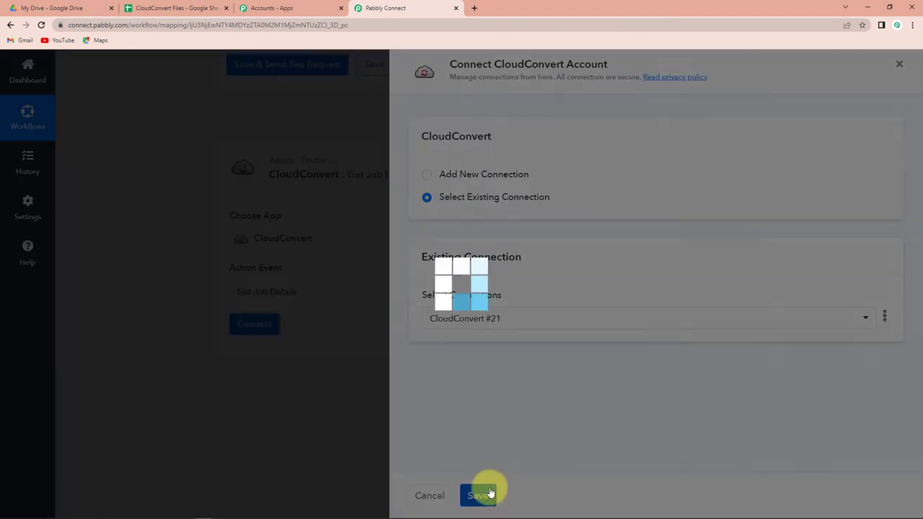
# Map the Job ID to the archive action's Data Tasks 1 Job Id, then save the Get Job Details action and send a test request
pyautogui.scroll(-3, 416, 288)
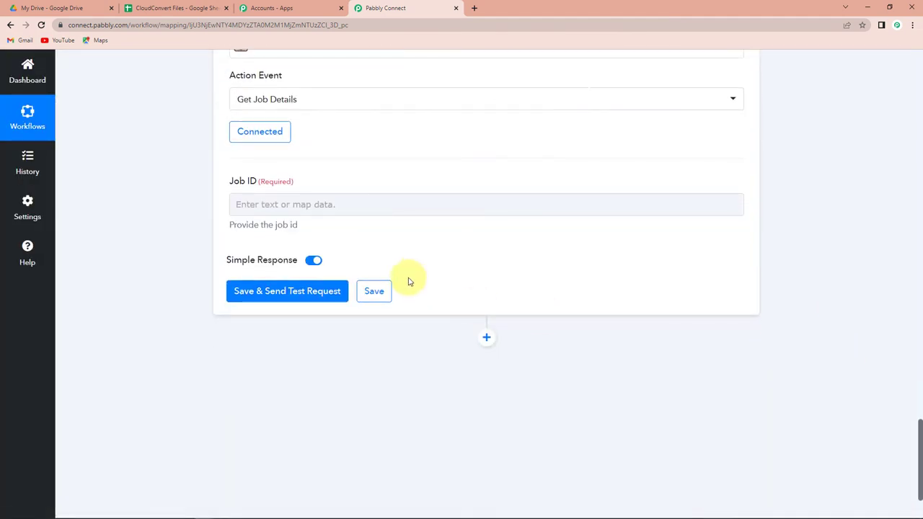
pyautogui.click(267, 204)
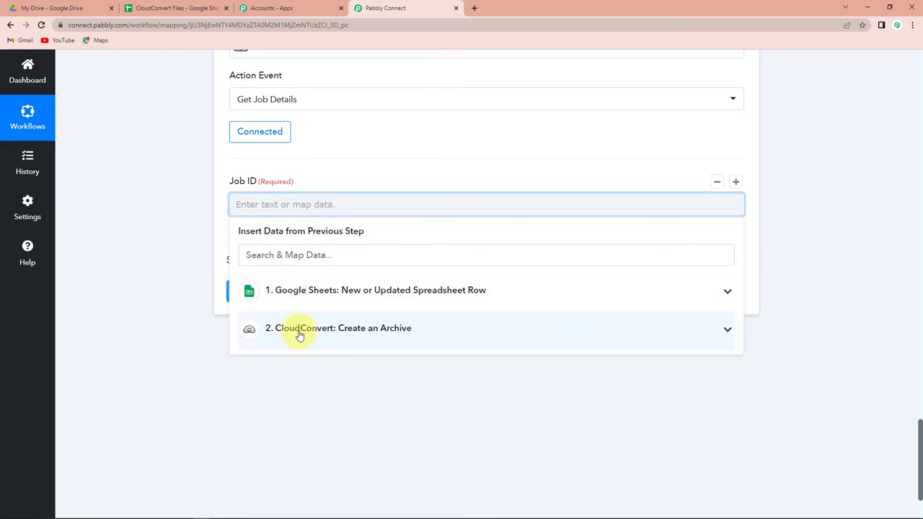
pyautogui.click(299, 336)
pyautogui.scroll(-3, 453, 423)
pyautogui.scroll(-4, 456, 425)
pyautogui.scroll(-1, 456, 425)
pyautogui.click(378, 401)
pyautogui.click(189, 370)
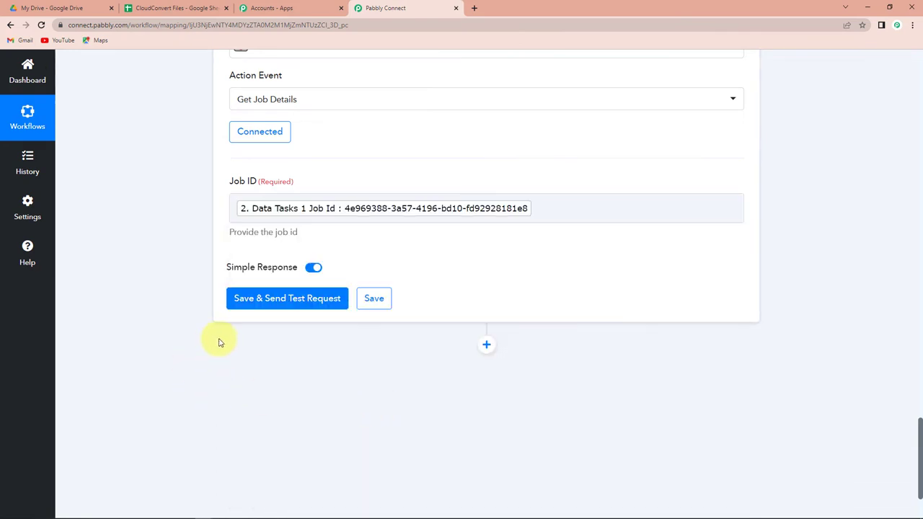
pyautogui.click(258, 303)
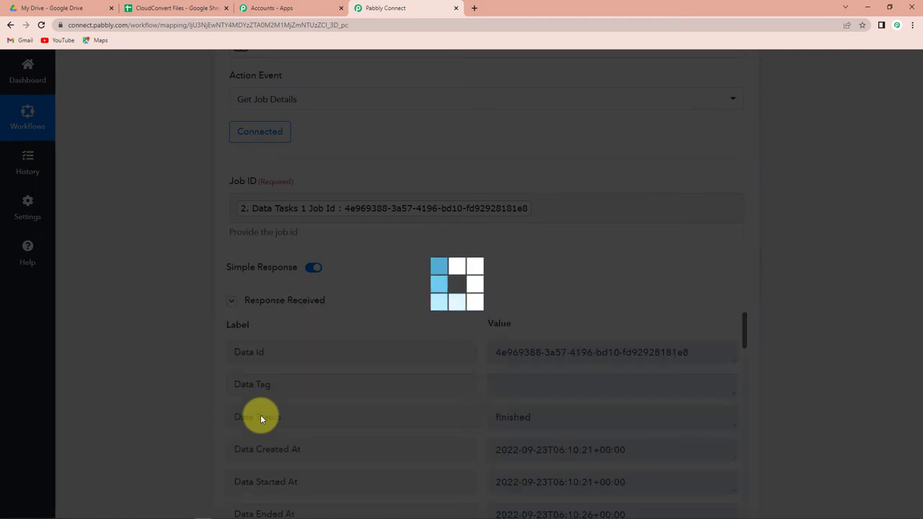
# Examine the result file's URL and filename in the Get Job Details response, enlarging the URL value box
pyautogui.scroll(-2, 779, 340)
pyautogui.scroll(-3, 618, 339)
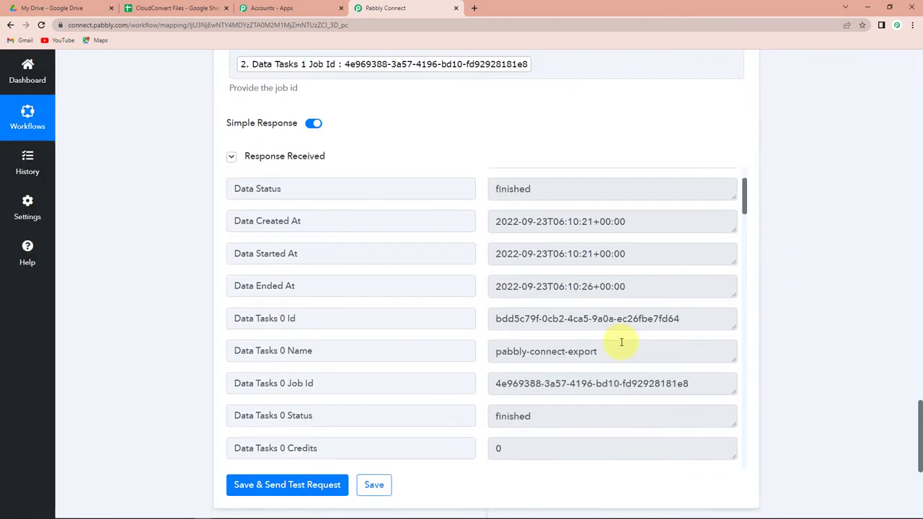
pyautogui.scroll(-3, 622, 346)
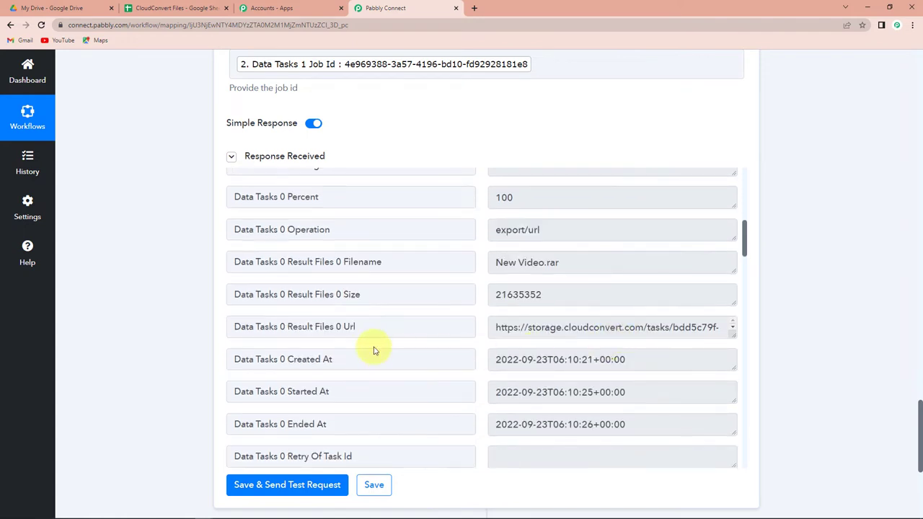
pyautogui.moveTo(287, 327); pyautogui.dragTo(422, 325)
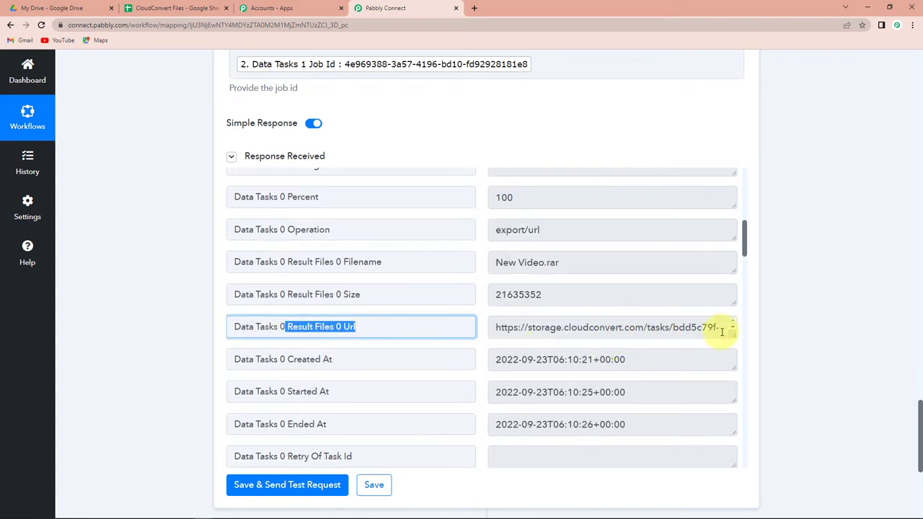
pyautogui.moveTo(735, 336); pyautogui.dragTo(750, 420)
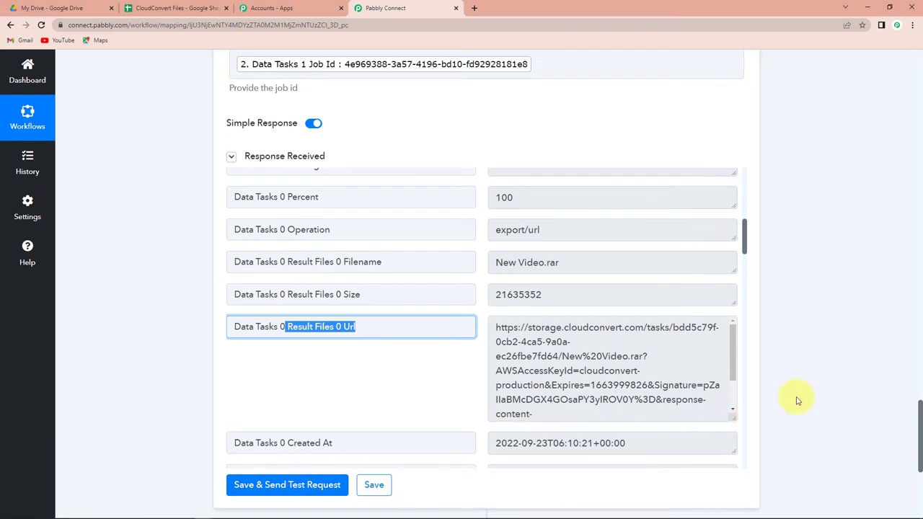
pyautogui.moveTo(494, 262); pyautogui.dragTo(593, 264)
# Add a Google Drive action after the Get Job Details action and set its event to Upload a File
pyautogui.scroll(-4, 779, 291)
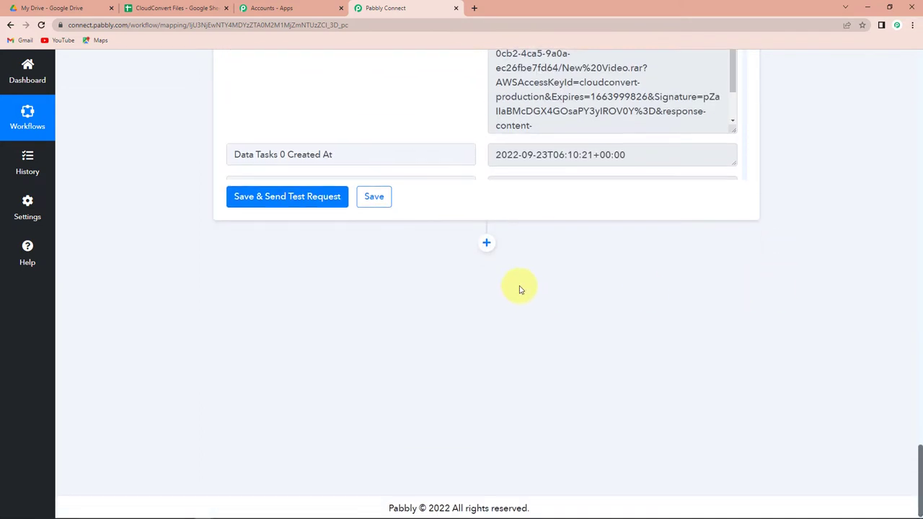
pyautogui.click(486, 243)
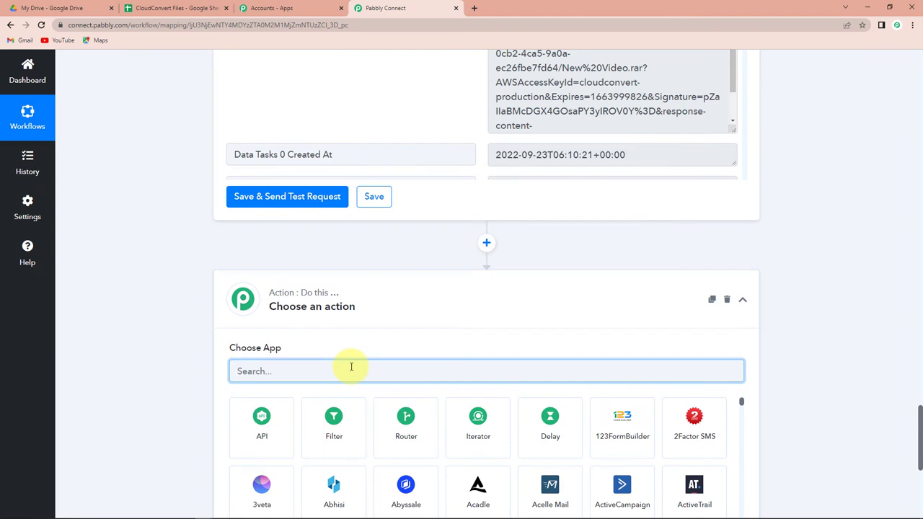
pyautogui.write('goo')
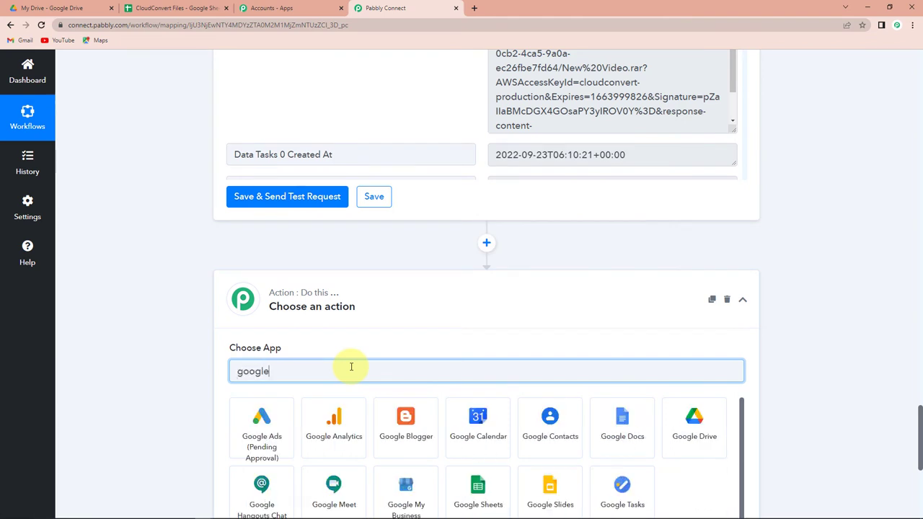
pyautogui.write('gle')
pyautogui.click(683, 436)
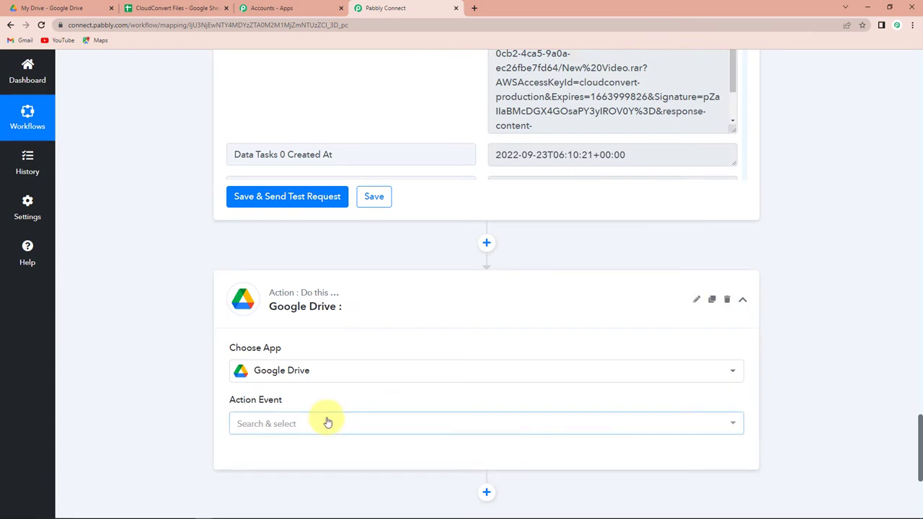
pyautogui.click(293, 424)
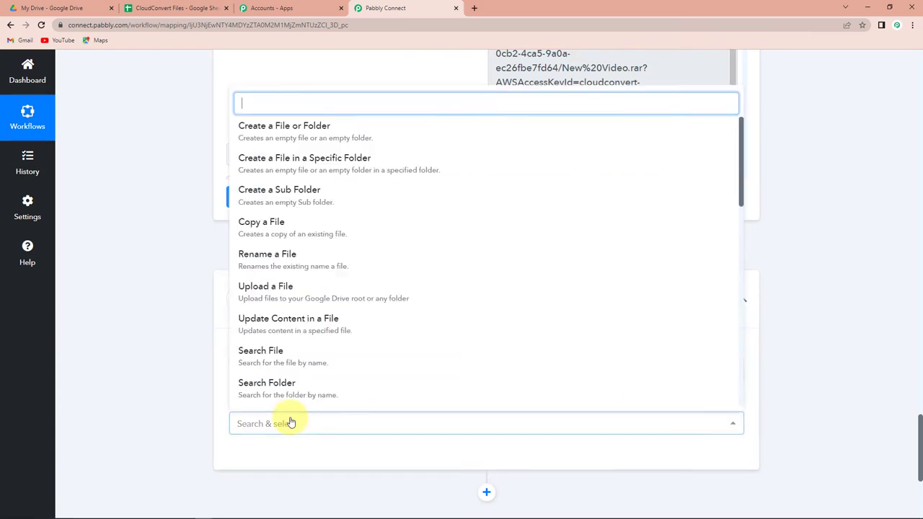
pyautogui.click(262, 296)
# Connect the Upload a File action through a new Google Drive connection, choosing the Google account and granting Pabbly Connect Drive access
pyautogui.click(253, 456)
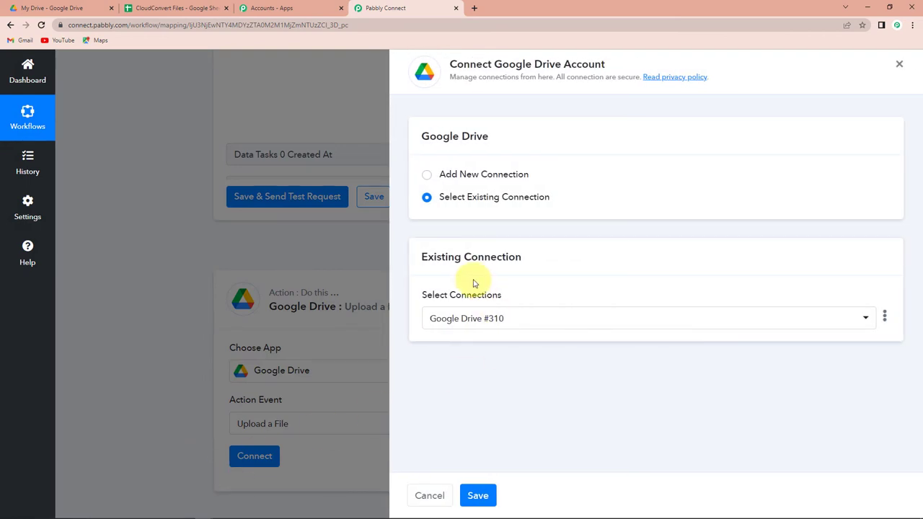
pyautogui.click(427, 177)
pyautogui.click(485, 304)
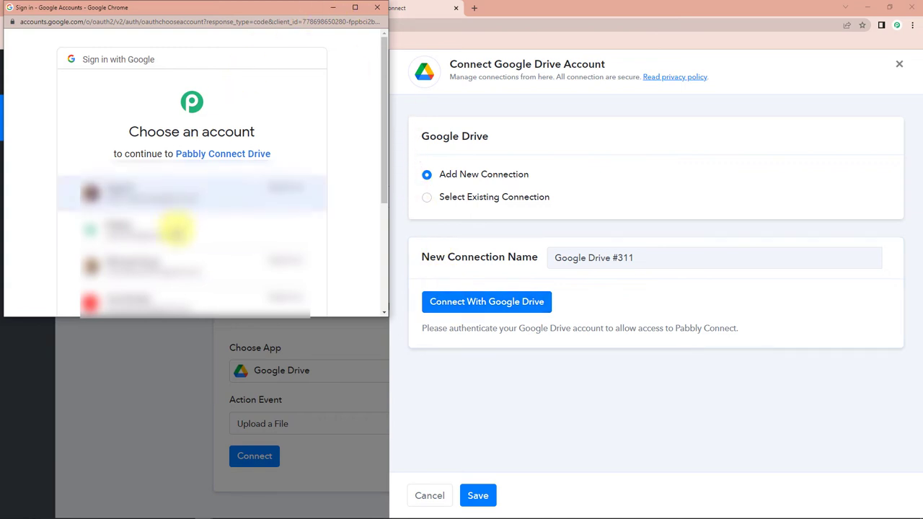
pyautogui.click(175, 231)
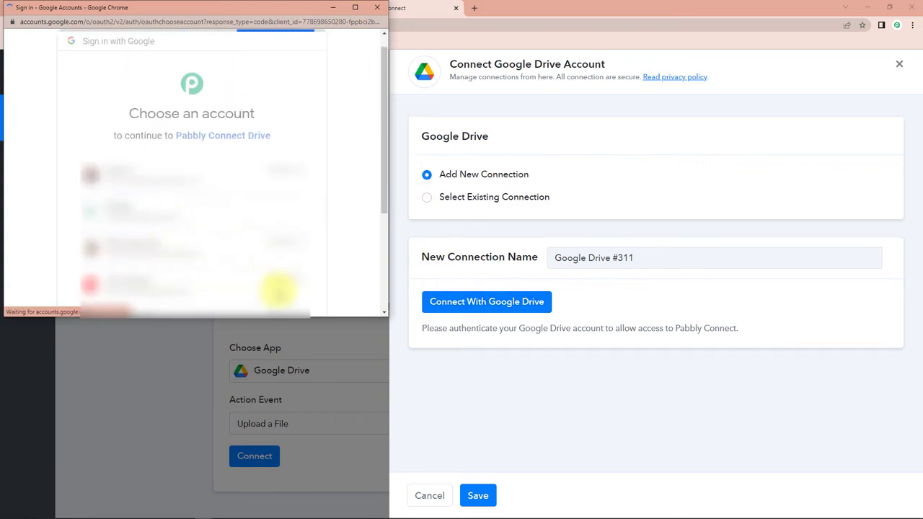
pyautogui.scroll(-5, 353, 230)
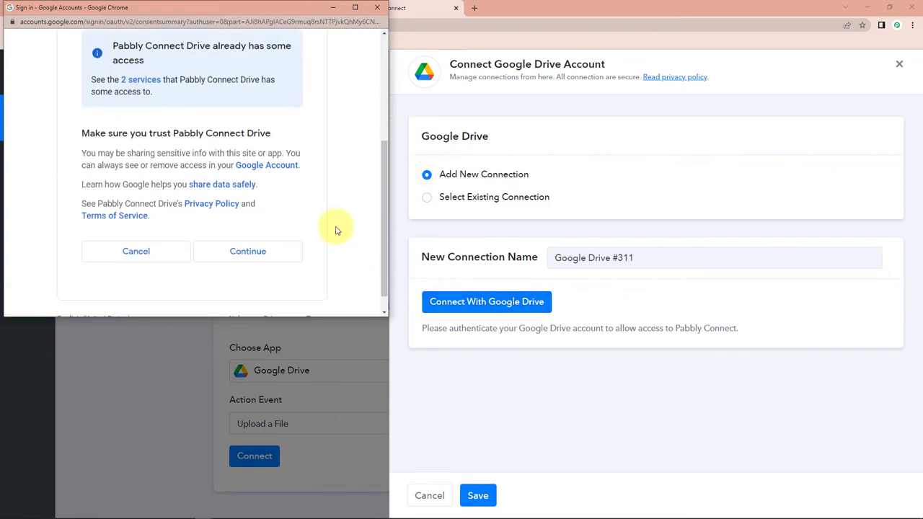
pyautogui.click(256, 251)
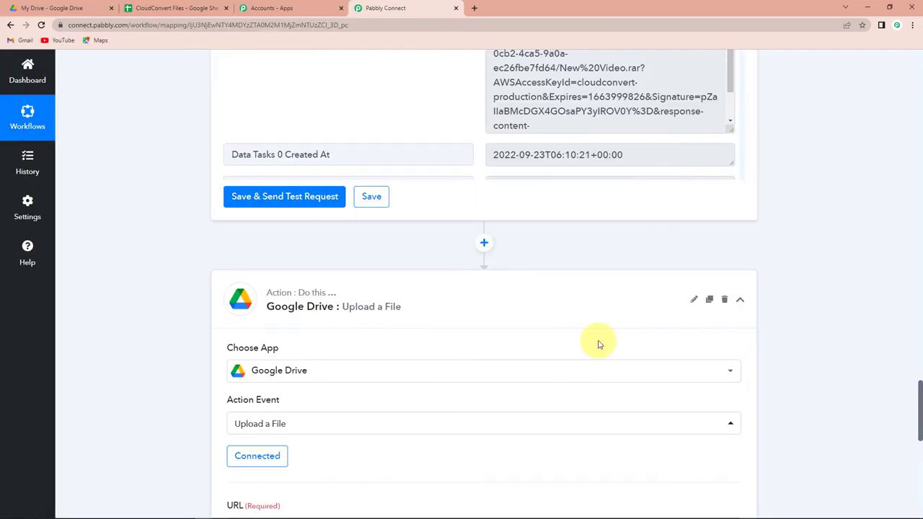
# Map the upload action's URL to Data Tasks 0 Result Files 0 Url from the Get Job Details response
pyautogui.scroll(-5, 830, 321)
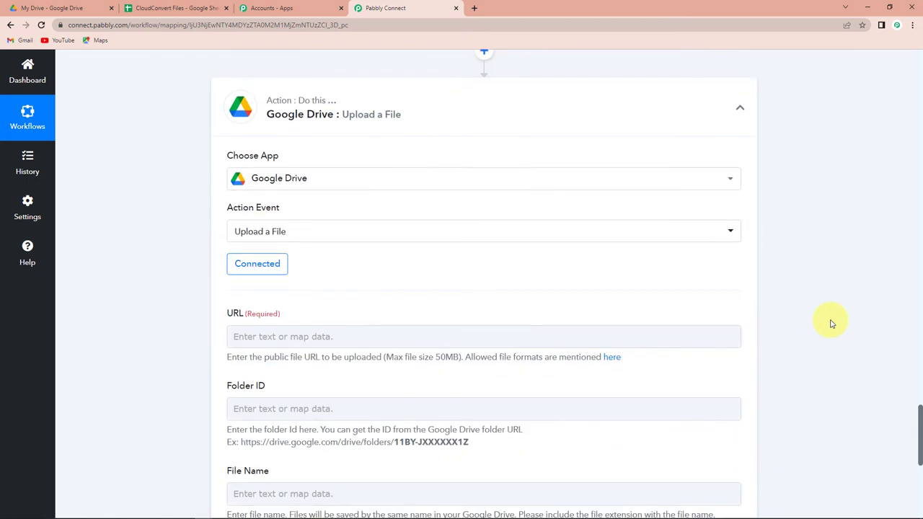
pyautogui.click(320, 143)
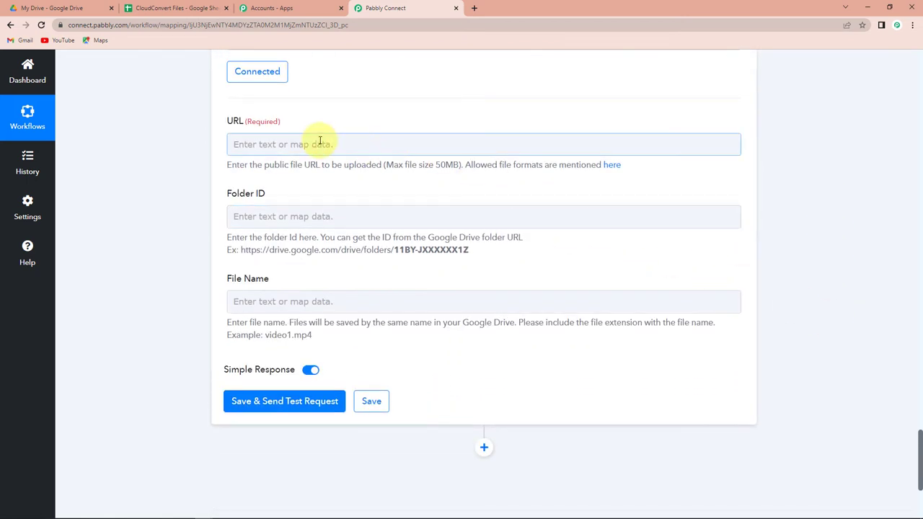
pyautogui.click(234, 125)
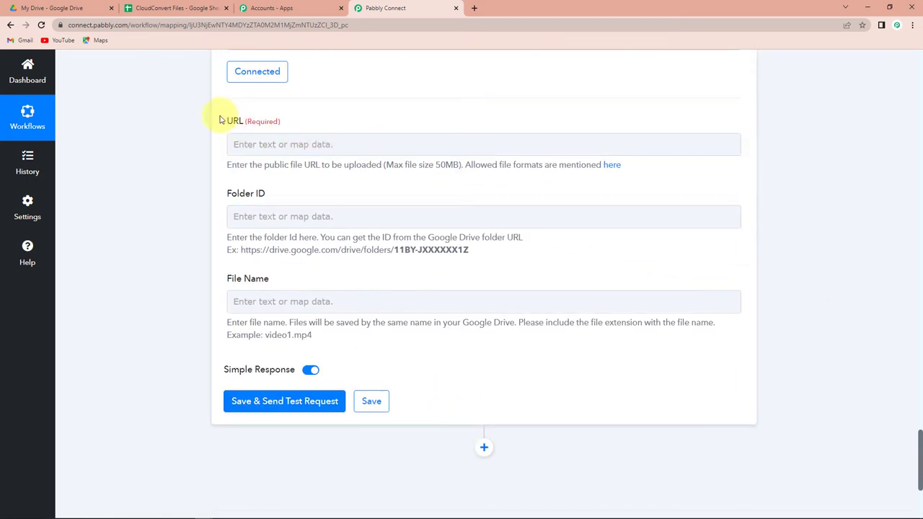
pyautogui.click(248, 147)
pyautogui.click(248, 145)
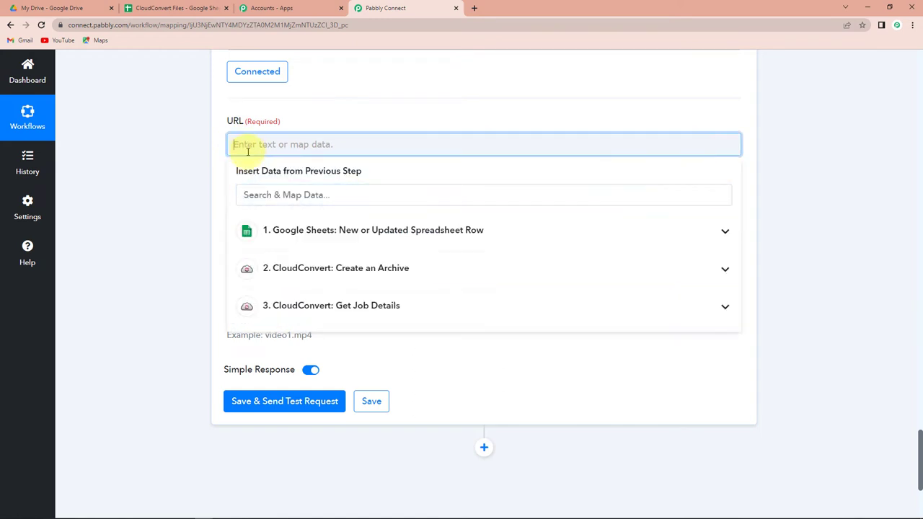
pyautogui.click(302, 311)
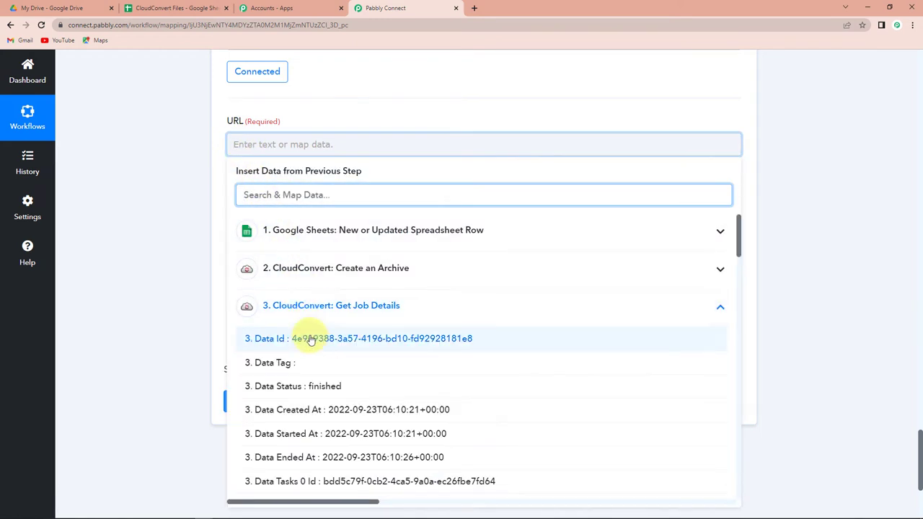
pyautogui.scroll(-5, 381, 406)
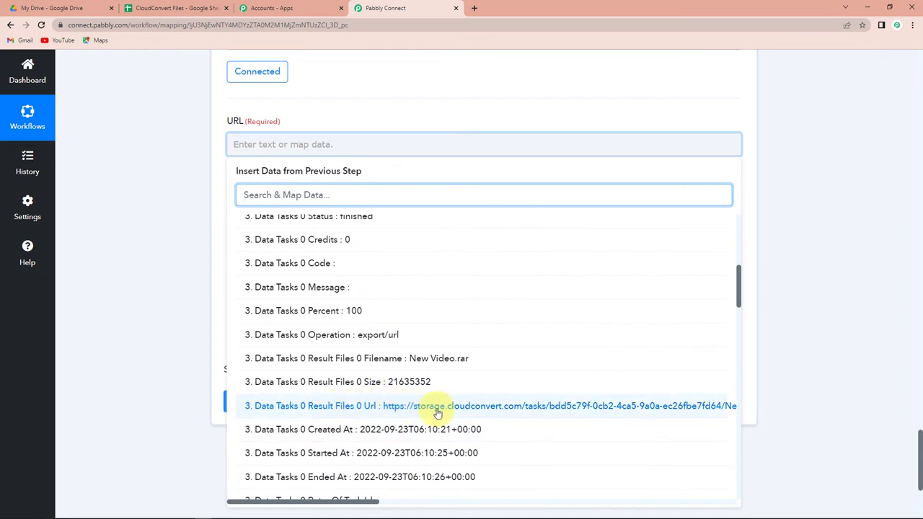
pyautogui.click(370, 409)
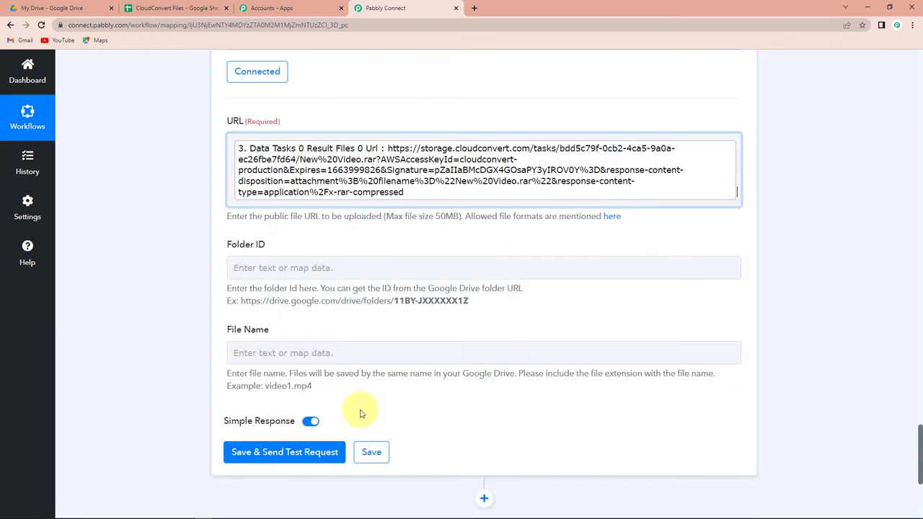
pyautogui.click(170, 305)
# Switch to Google Drive, open the Cloud Convert folder and copy its web address
pyautogui.scroll(-2, 228, 250)
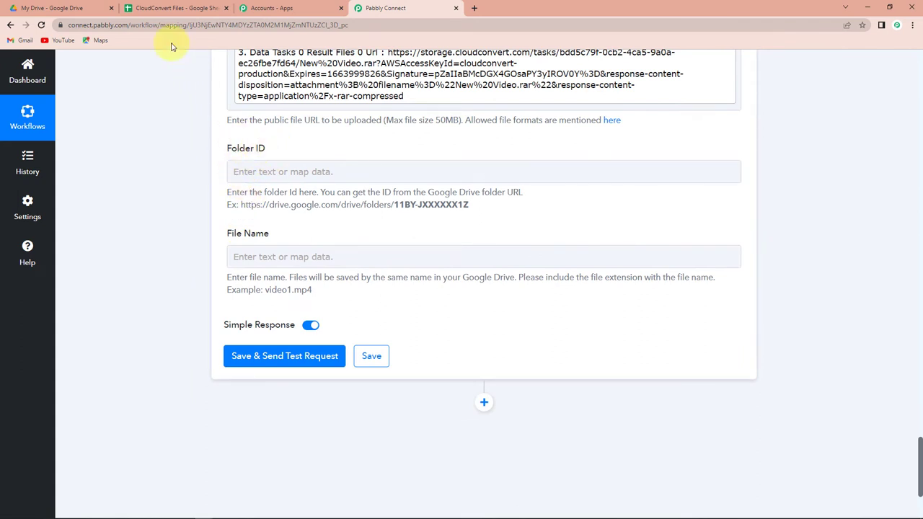
pyautogui.click(70, 6)
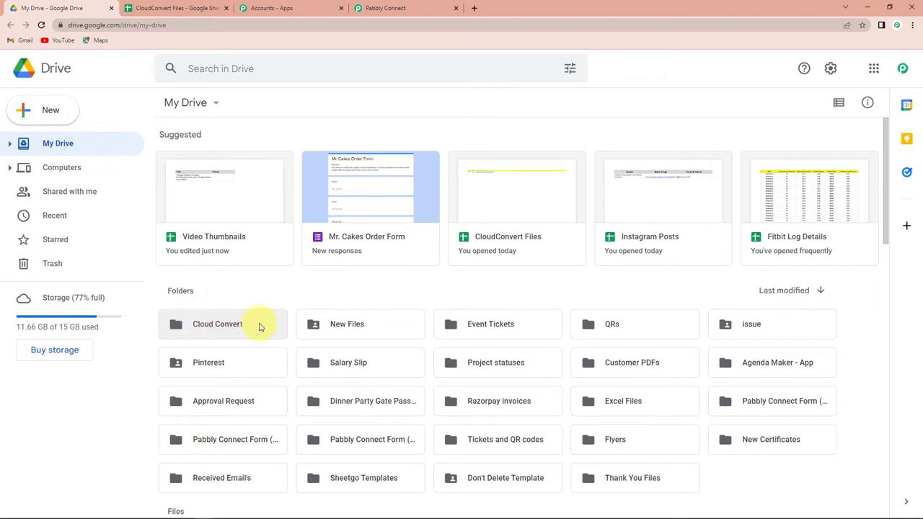
pyautogui.doubleClick(196, 325)
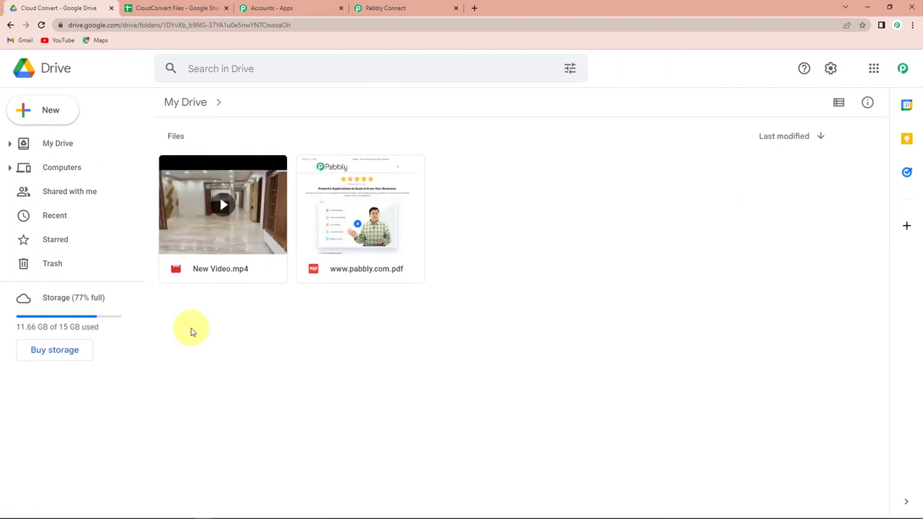
pyautogui.moveTo(312, 27); pyautogui.dragTo(55, 35)
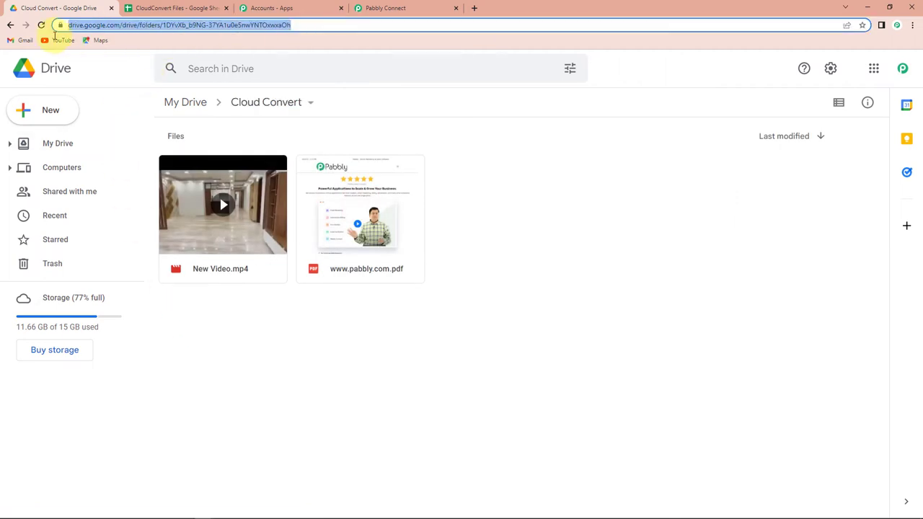
pyautogui.rightClick(213, 26)
pyautogui.click(237, 92)
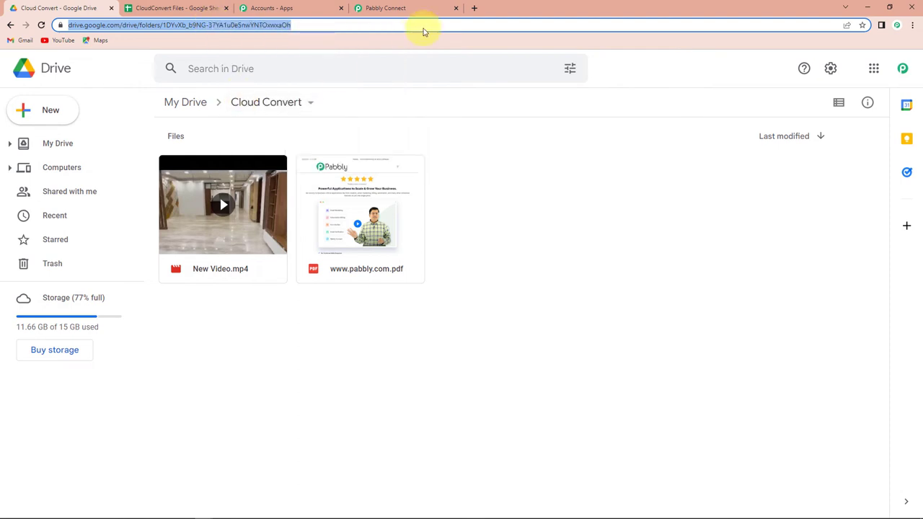
pyautogui.click(417, 10)
pyautogui.click(329, 256)
pyautogui.click(319, 171)
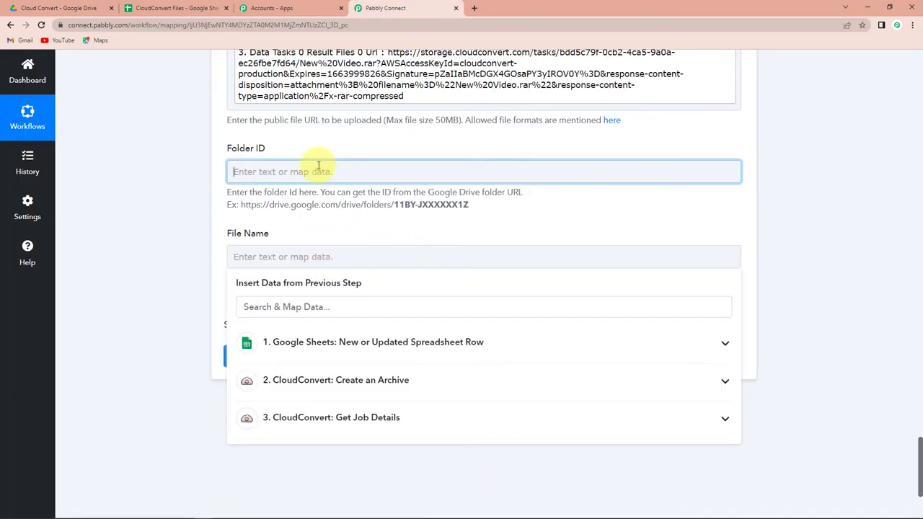
pyautogui.hotkey('ctrl', 'v')
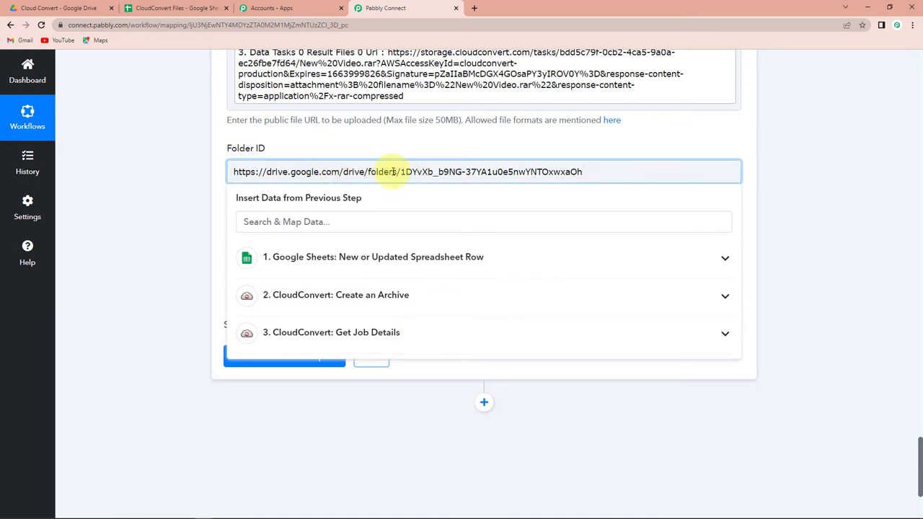
pyautogui.moveTo(401, 171); pyautogui.dragTo(613, 171)
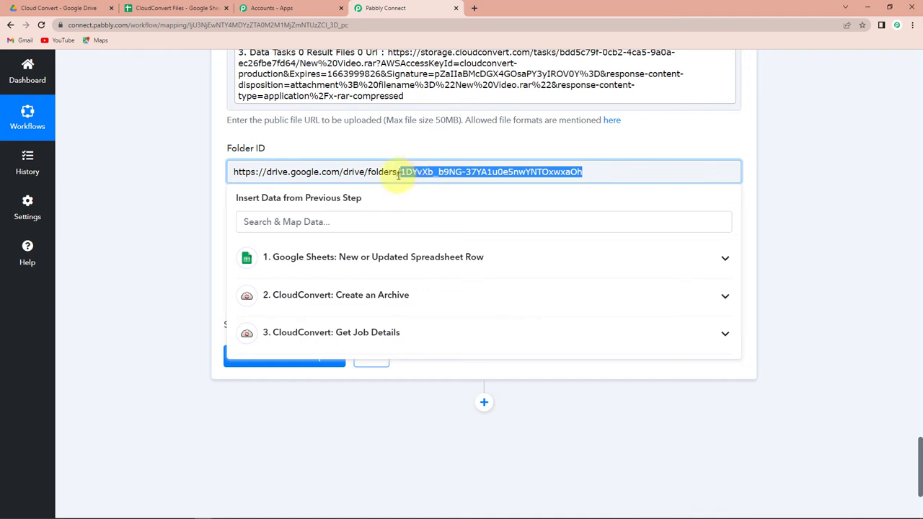
pyautogui.moveTo(399, 172); pyautogui.dragTo(93, 170)
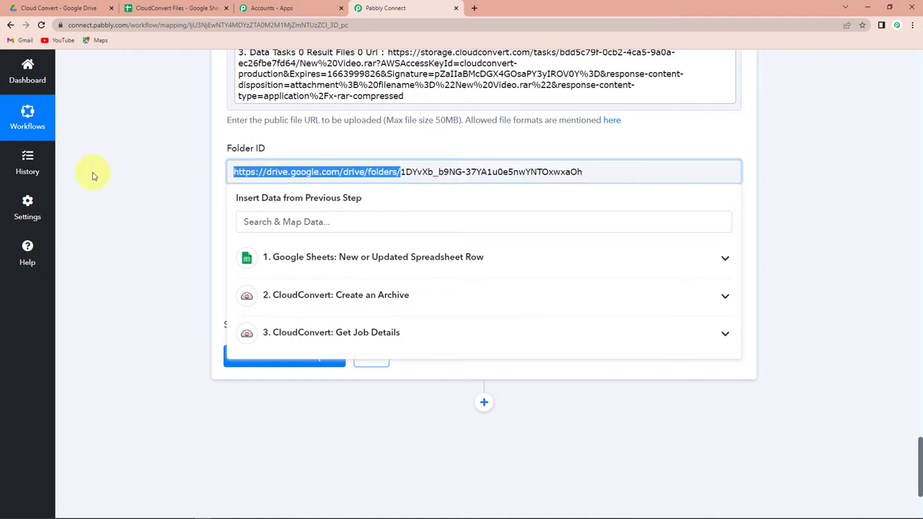
pyautogui.press('BackSpace')
pyautogui.click(92, 176)
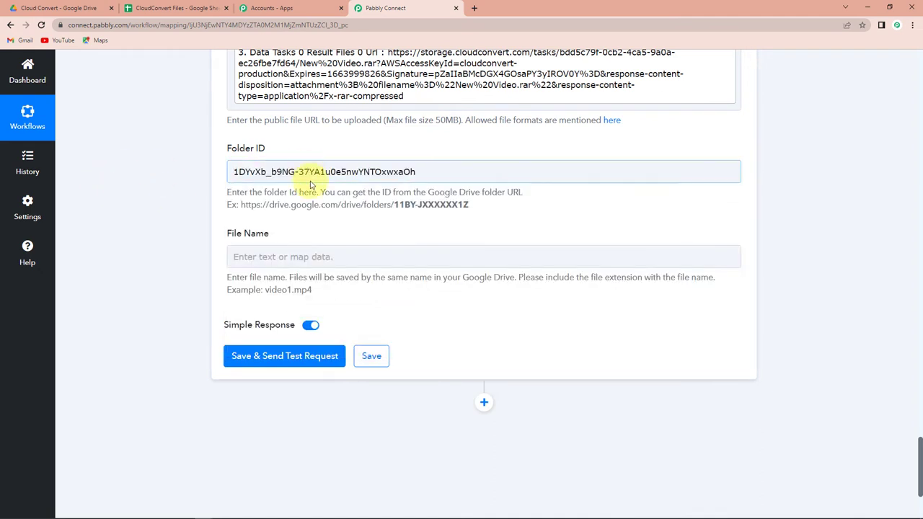
# Map the upload action's File Name to Data Tasks 0 Result Files 0 Filename from the Get Job Details response
pyautogui.click(266, 257)
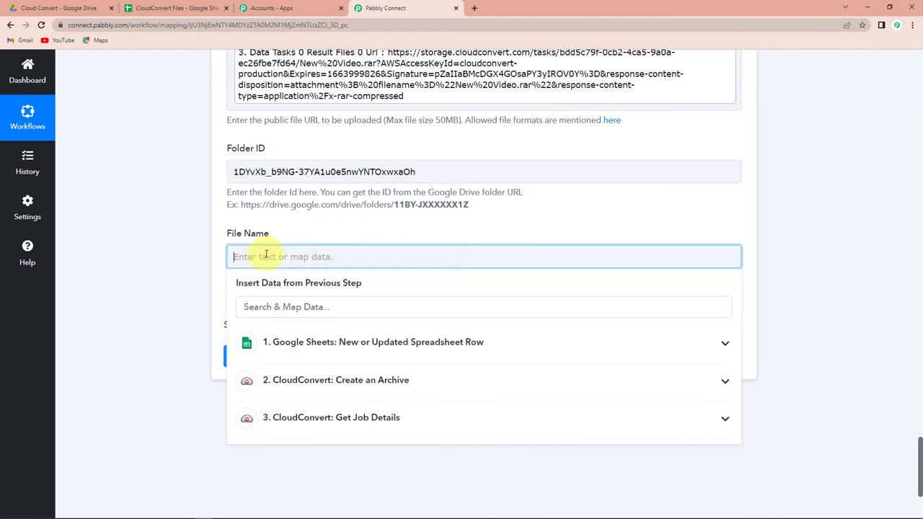
pyautogui.click(324, 428)
pyautogui.scroll(-5, 398, 433)
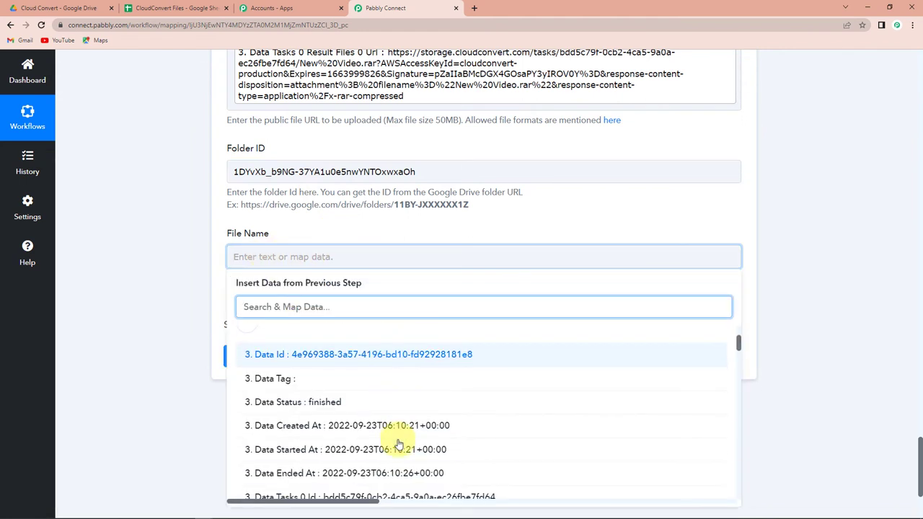
pyautogui.scroll(-5, 399, 444)
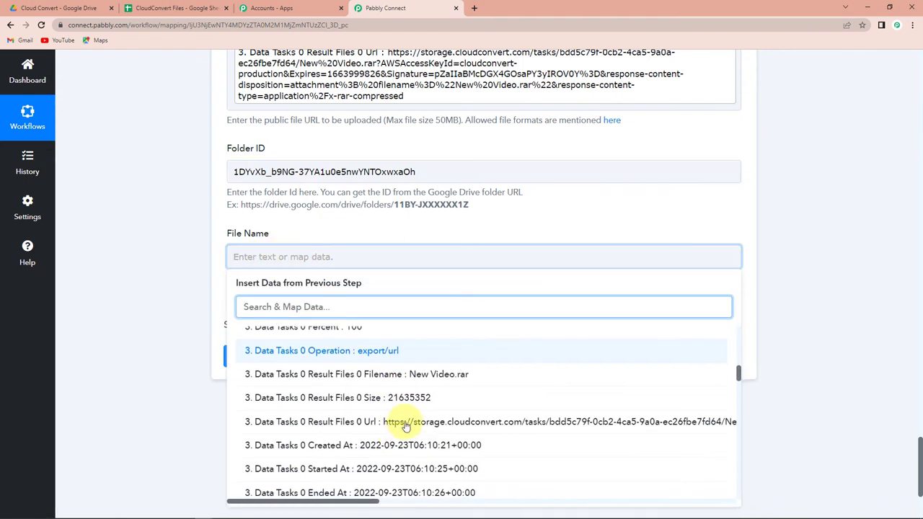
pyautogui.click(396, 374)
pyautogui.click(761, 290)
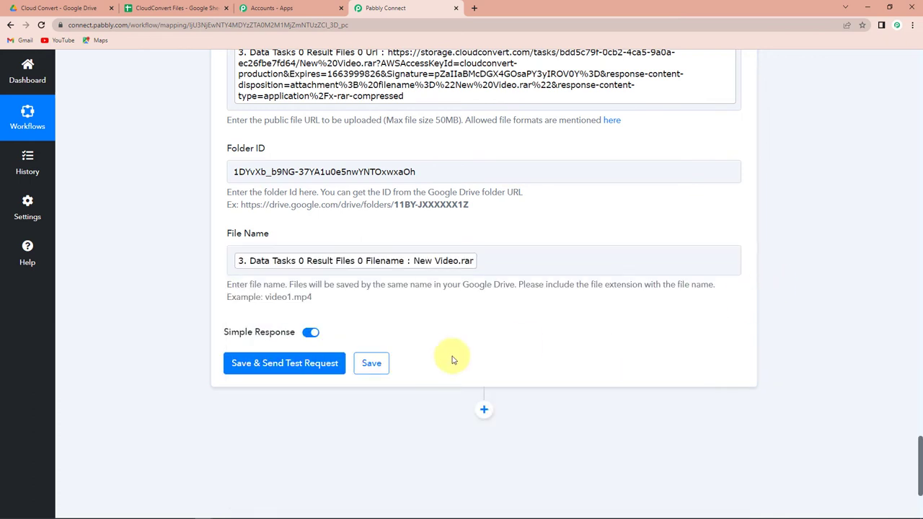
# Save the upload action with a test request, review its response, and reload Google Drive's Cloud Convert folder to check for the uploaded file
pyautogui.click(311, 368)
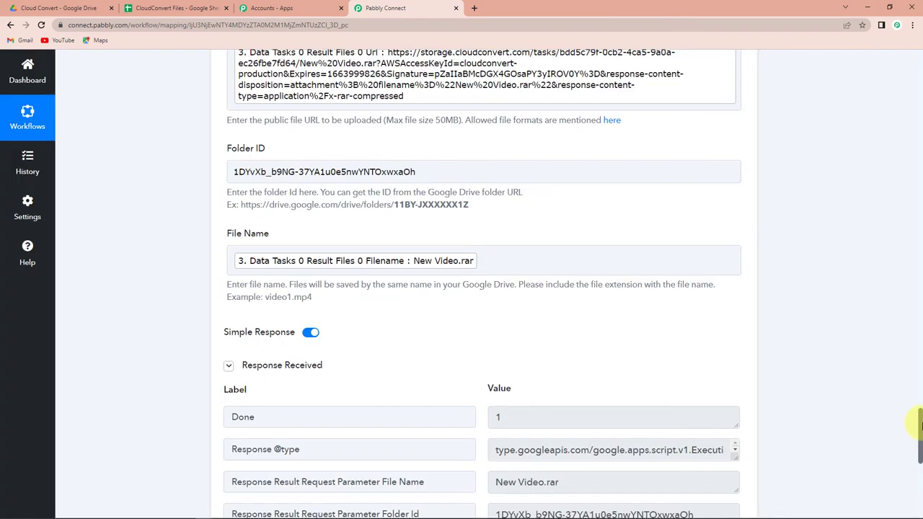
pyautogui.scroll(-2, 877, 426)
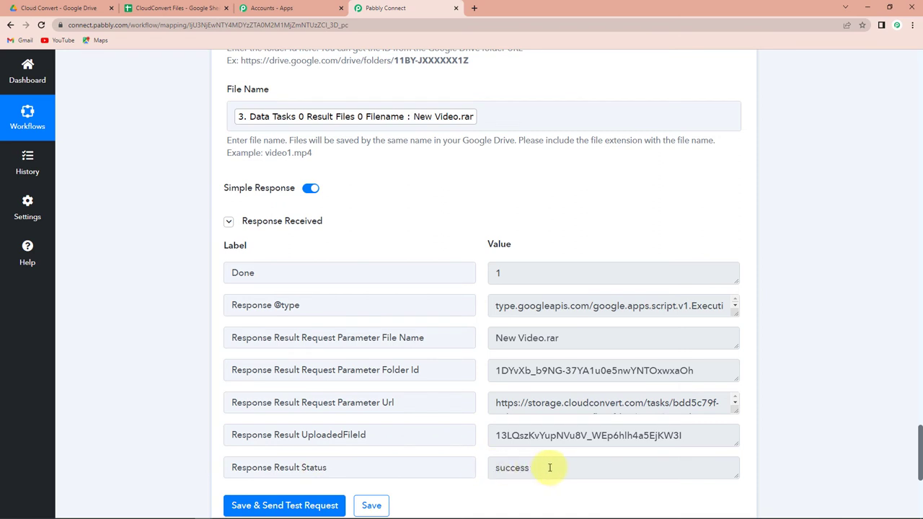
pyautogui.click(72, 8)
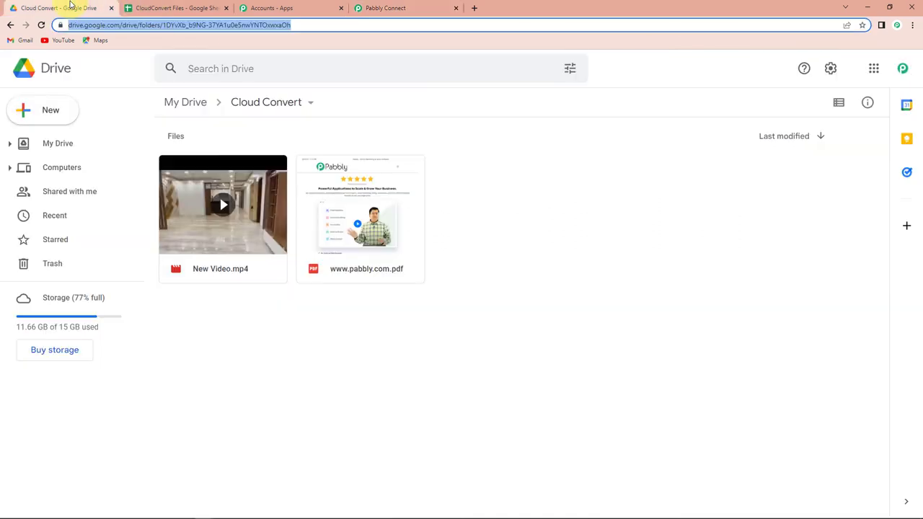
pyautogui.click(41, 24)
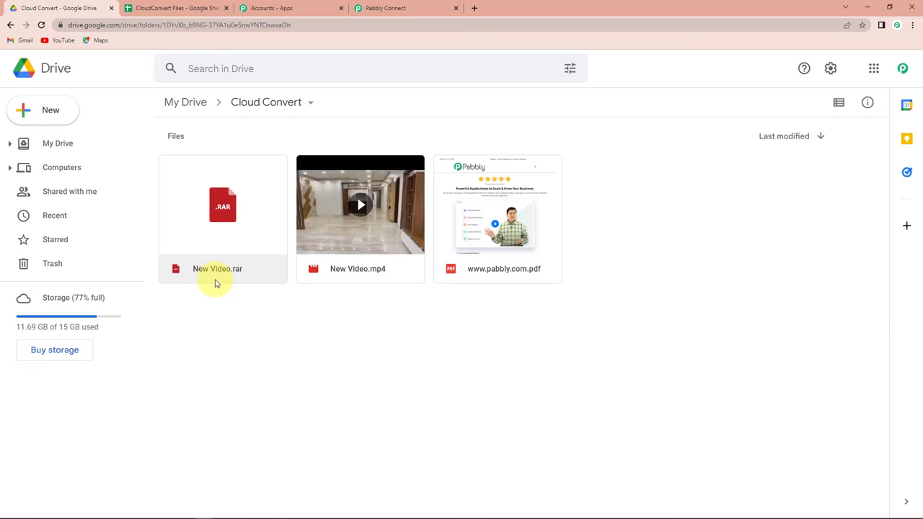
# Switch to the WordPress Media Library, open videoplayback.mp4, copy its file URL and mute the video preview
pyautogui.click(173, 7)
pyautogui.click(44, 187)
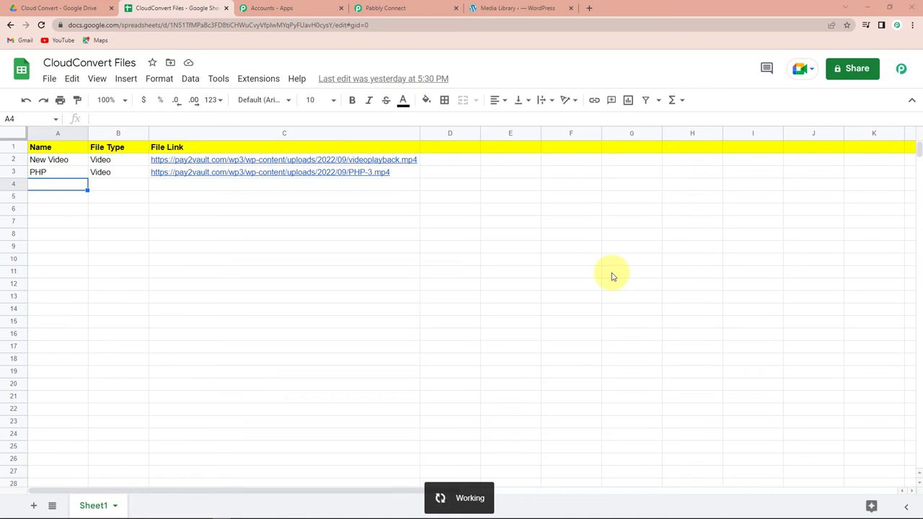
pyautogui.click(510, 8)
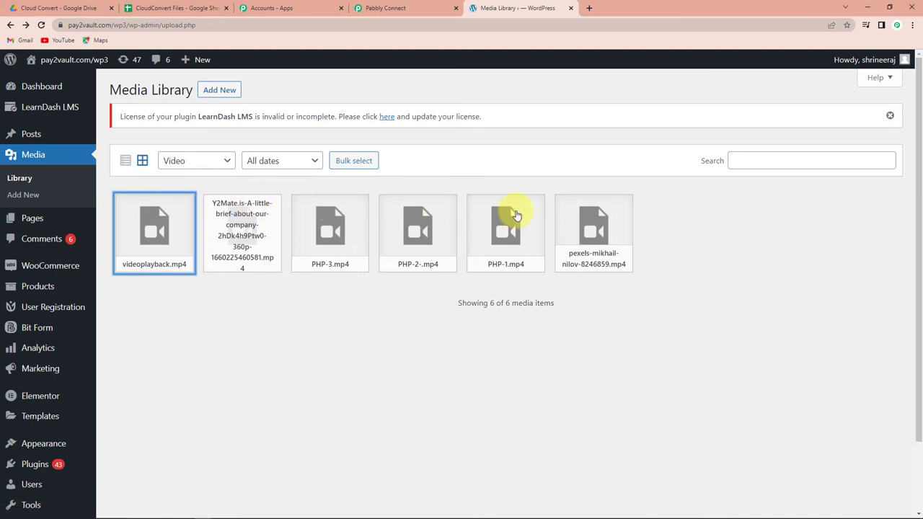
pyautogui.click(163, 239)
pyautogui.click(743, 339)
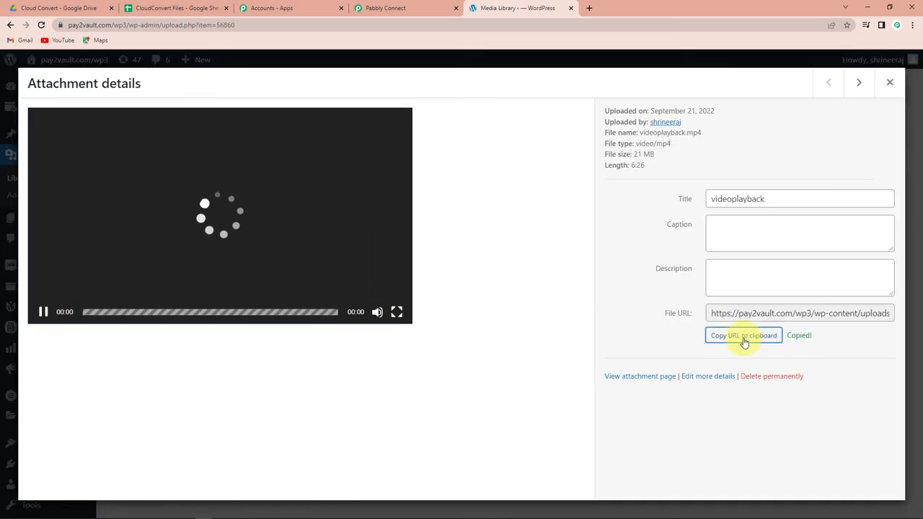
pyautogui.click(377, 311)
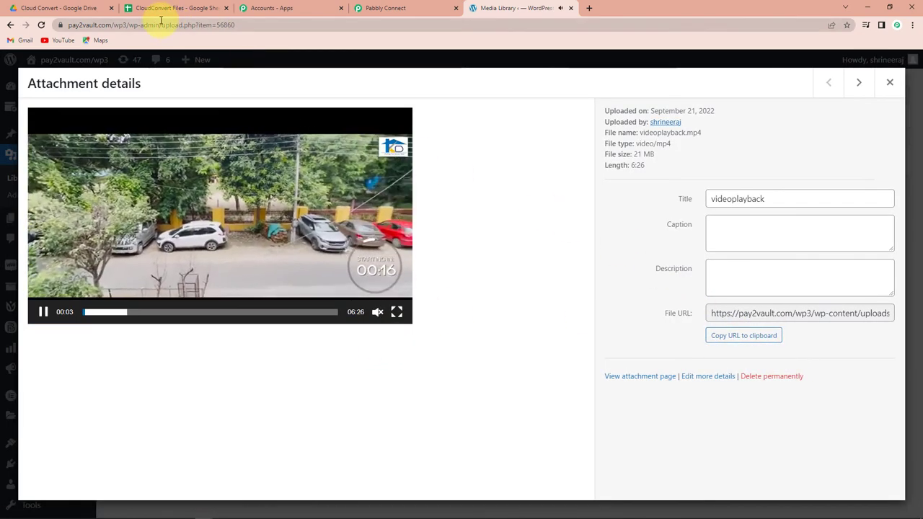
# In the CloudConvert Files sheet, fill row 4 with the name NewVideo, file type Video and the copied URL as File Link
pyautogui.click(161, 20)
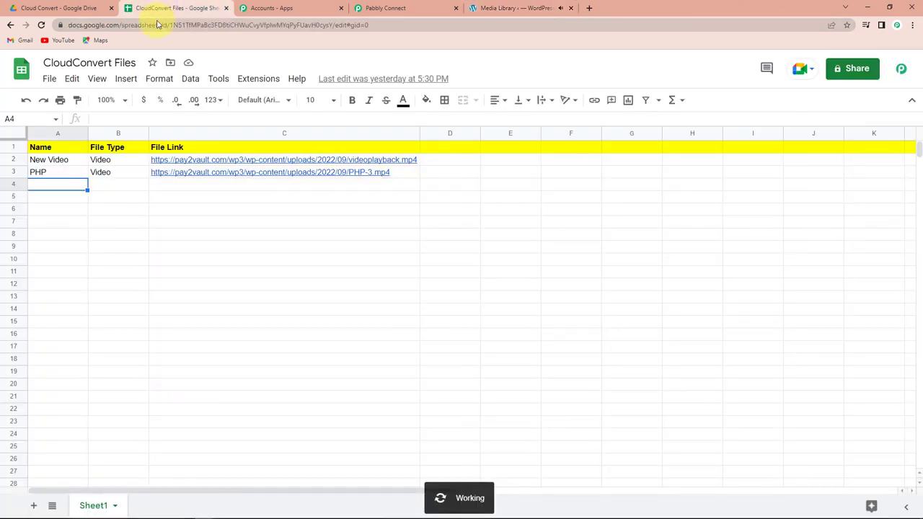
pyautogui.click(161, 186)
pyautogui.hotkey('ctrl', 'v')
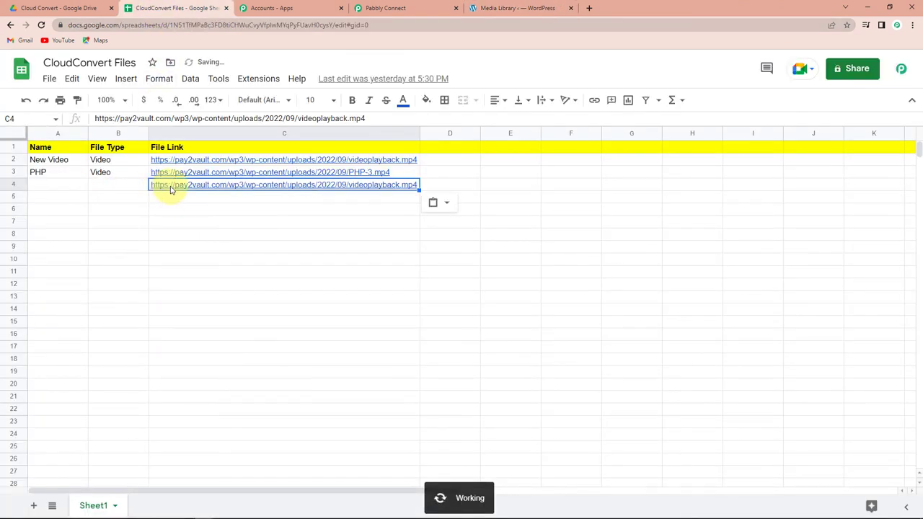
pyautogui.click(48, 188)
pyautogui.write('N')
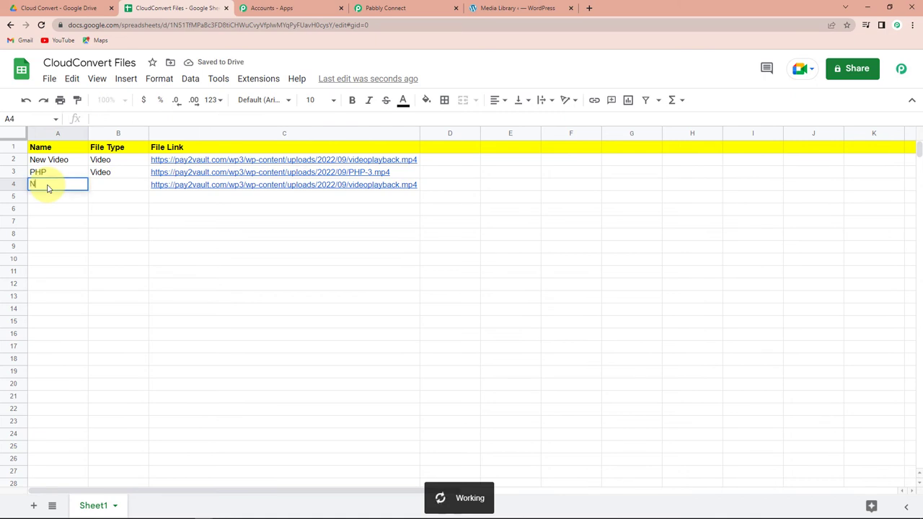
pyautogui.write('ewVideo')
pyautogui.click(99, 189)
pyautogui.write('Video')
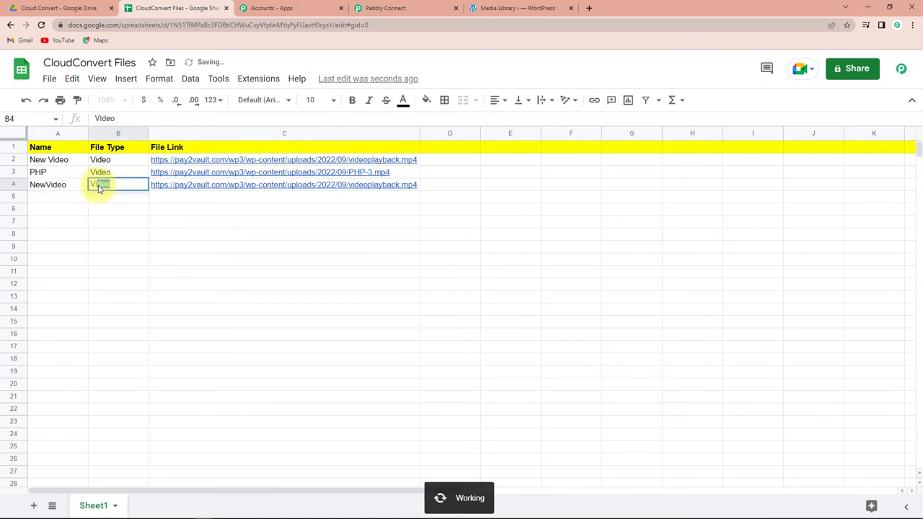
pyautogui.click(561, 311)
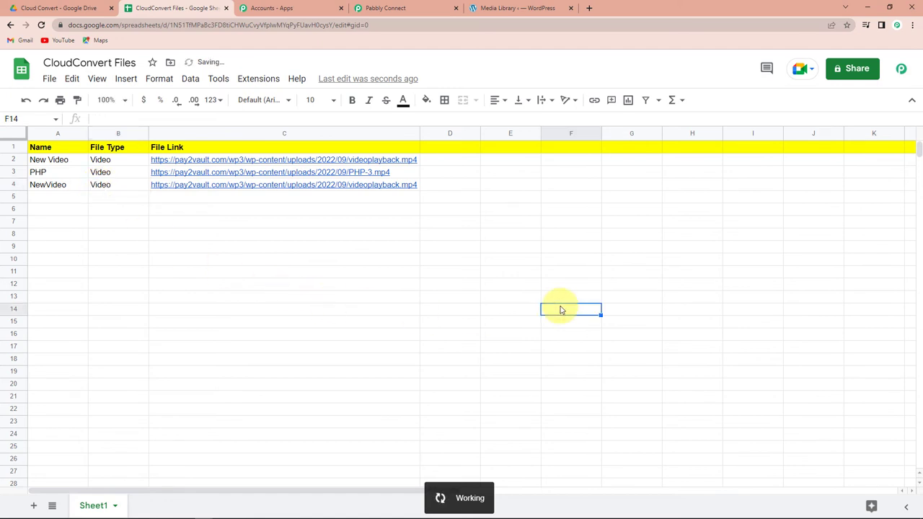
# Open row 4's File Link cell for editing, and check Google Drive's Cloud Convert folder for the new rar file
pyautogui.click(406, 186)
pyautogui.doubleClick(407, 186)
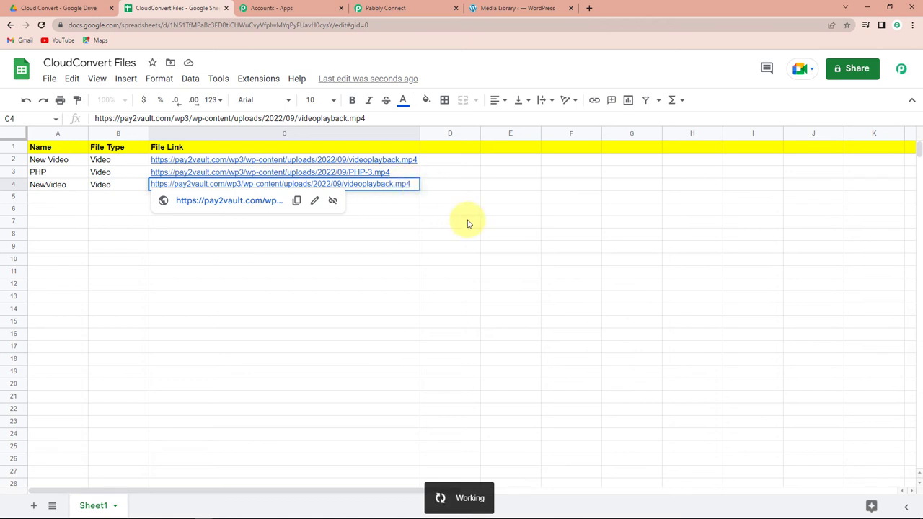
pyautogui.hotkey('ctrl', 'shift', 'Tab')
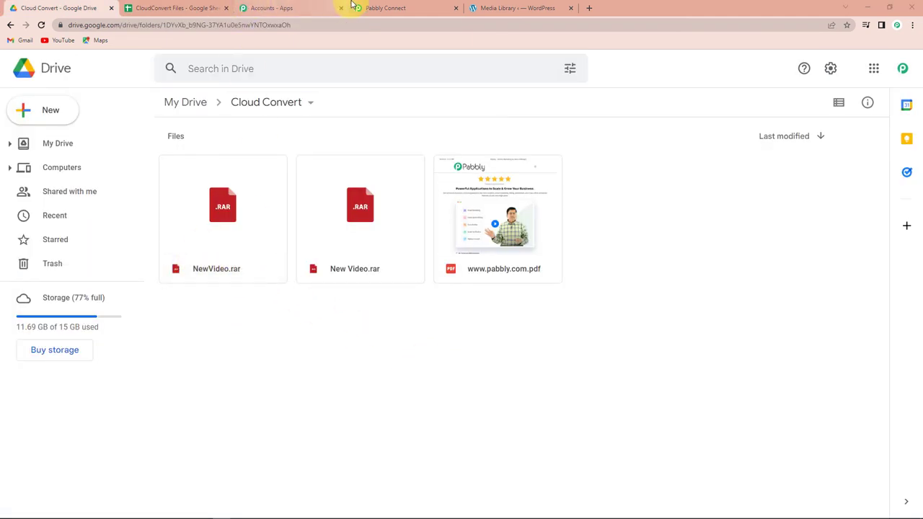
# Switch to Pabbly Connect, collapse the expanded trigger and action steps, and review the whole workflow from Google Sheets to Google Drive
pyautogui.click(386, 8)
pyautogui.scroll(10, 847, 324)
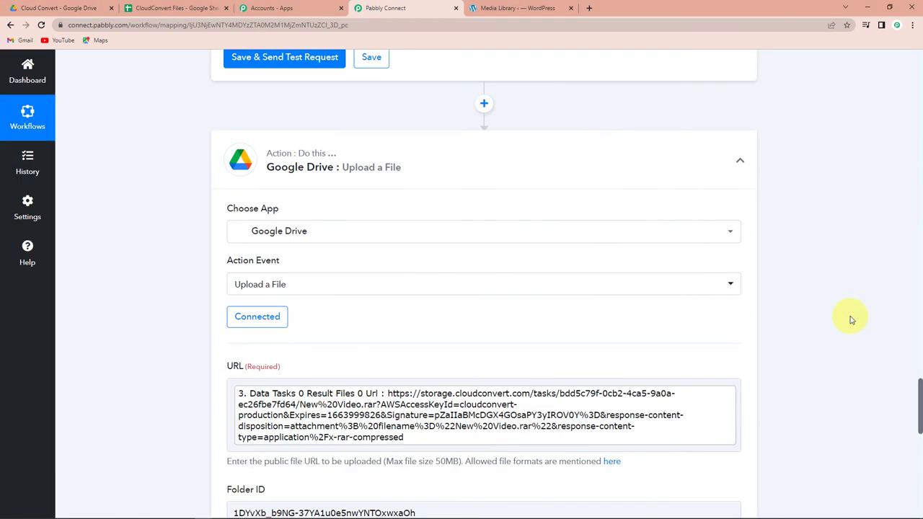
pyautogui.scroll(15, 775, 337)
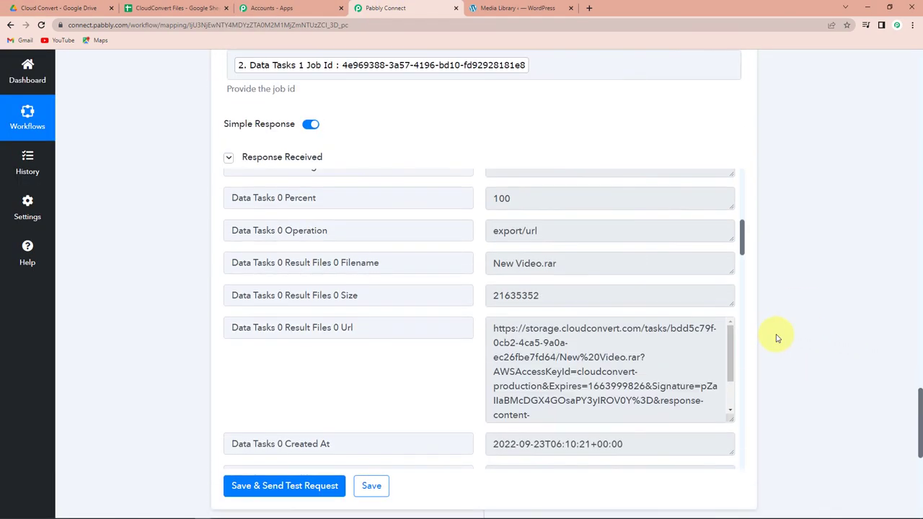
pyautogui.click(740, 266)
pyautogui.scroll(10, 791, 323)
pyautogui.scroll(3, 779, 310)
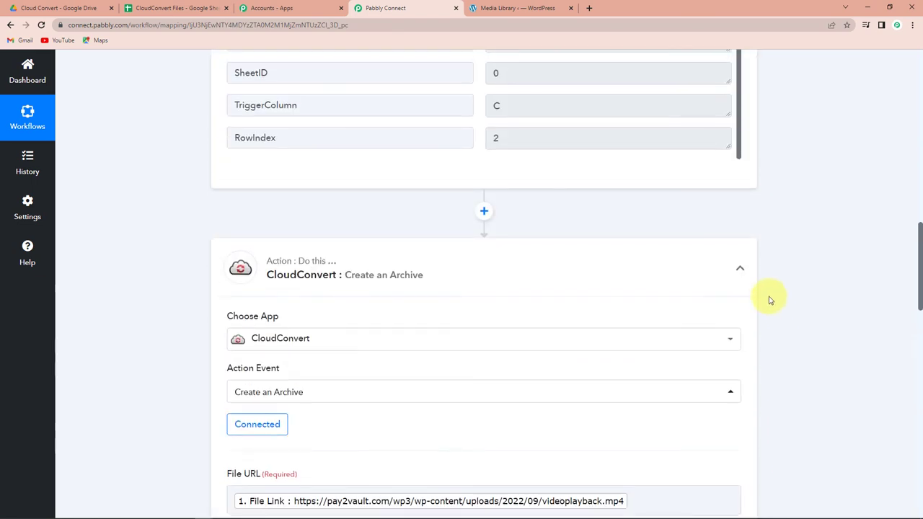
pyautogui.click(739, 268)
pyautogui.scroll(5, 804, 326)
pyautogui.scroll(10, 804, 326)
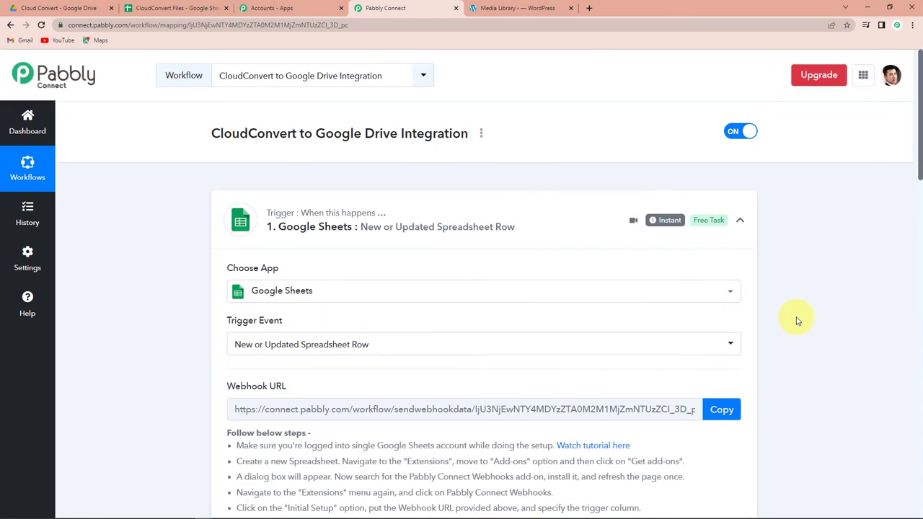
pyautogui.click(739, 230)
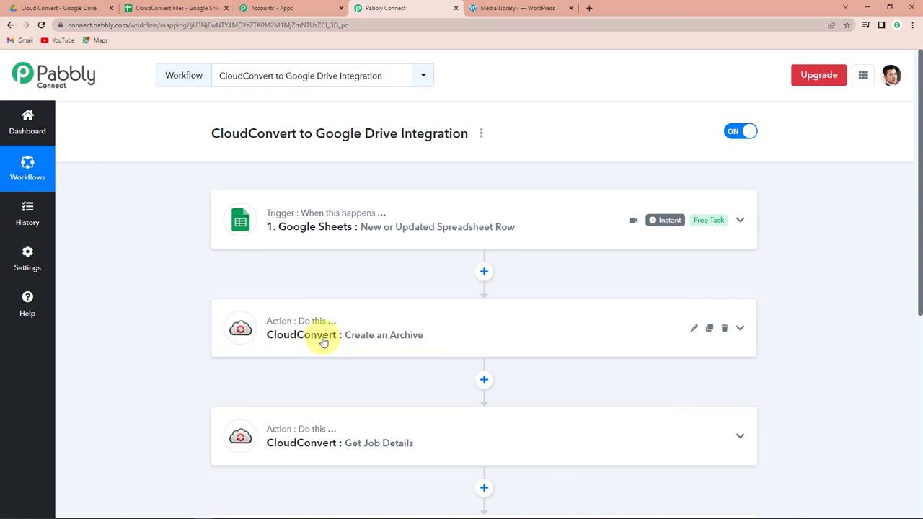
pyautogui.scroll(-3, 324, 342)
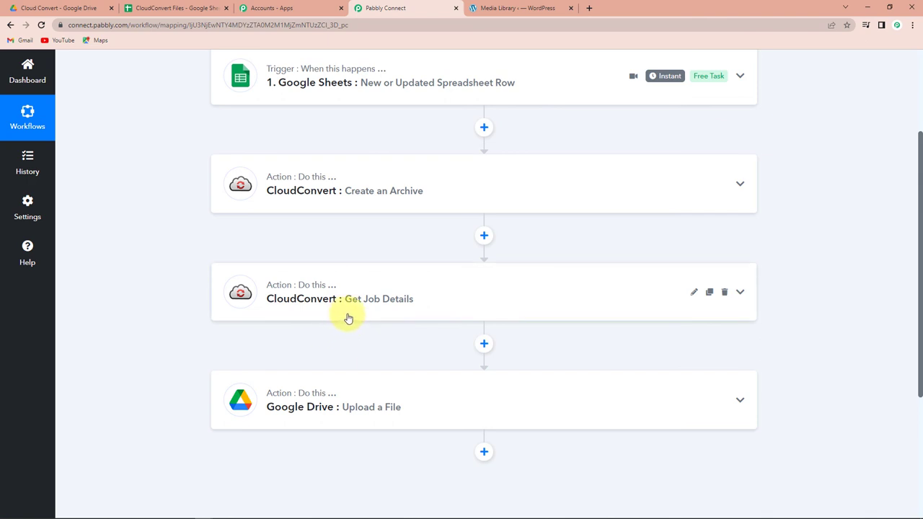
pyautogui.scroll(-2, 390, 325)
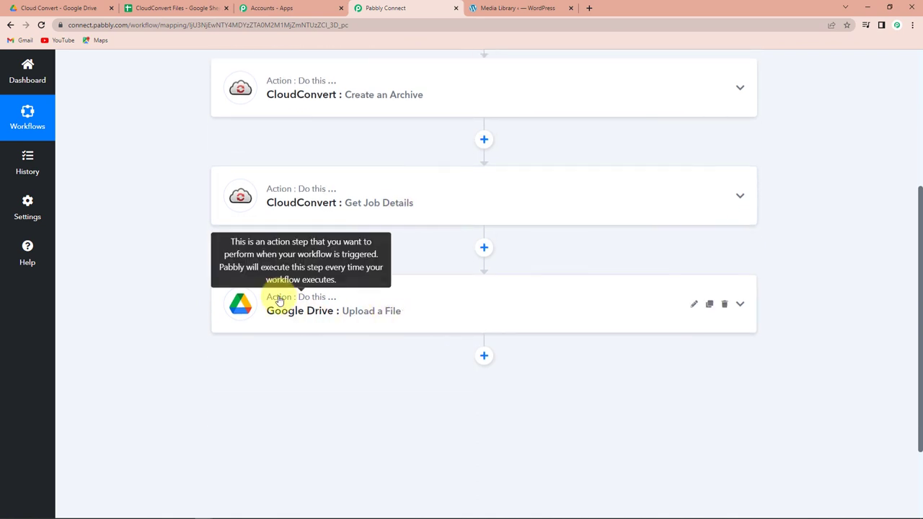